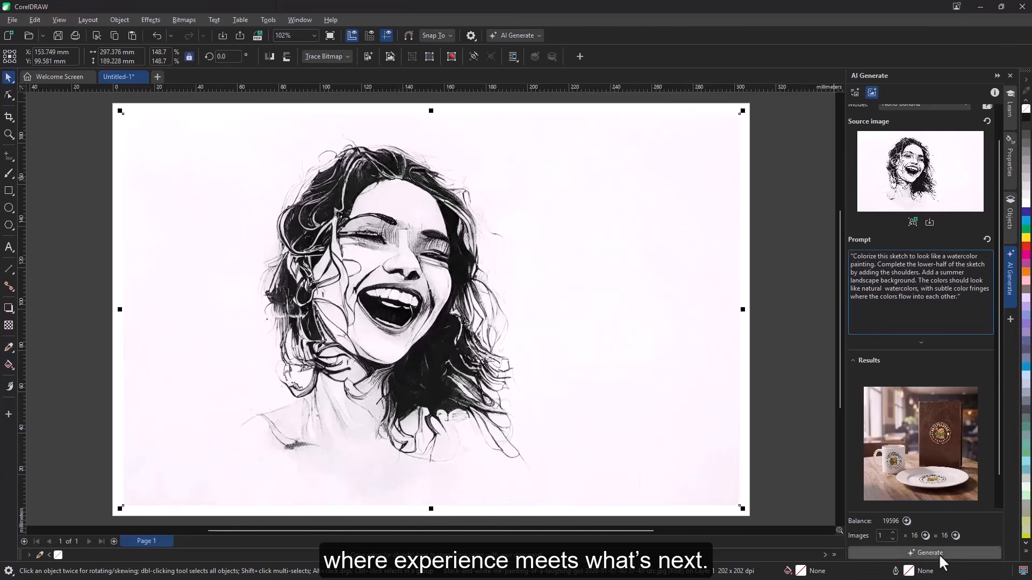
Generate a watercolor remix of the woman's sketch from the entered prompt
{"action": "left_click", "coordinate": [939, 552]}
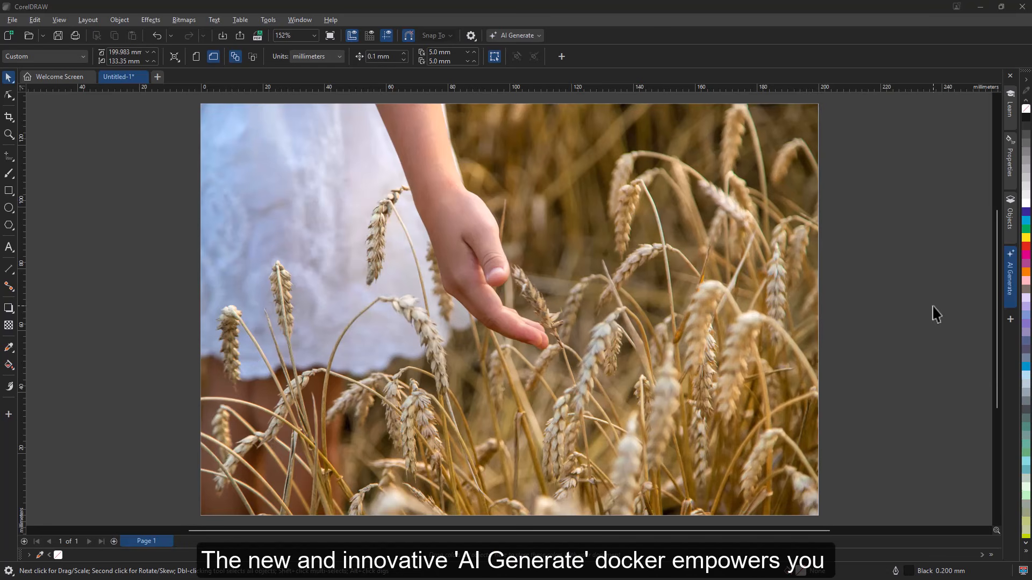
Open the AI Generate image-creation settings and review the expanded style and color palette options
{"action": "left_click", "coordinate": [1011, 282]}
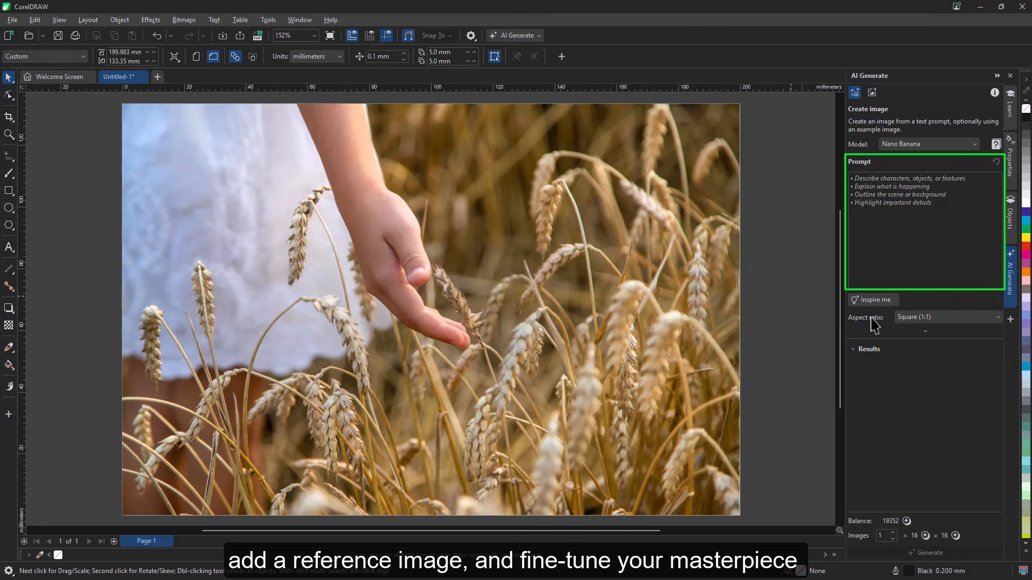
{"action": "left_click", "coordinate": [924, 331]}
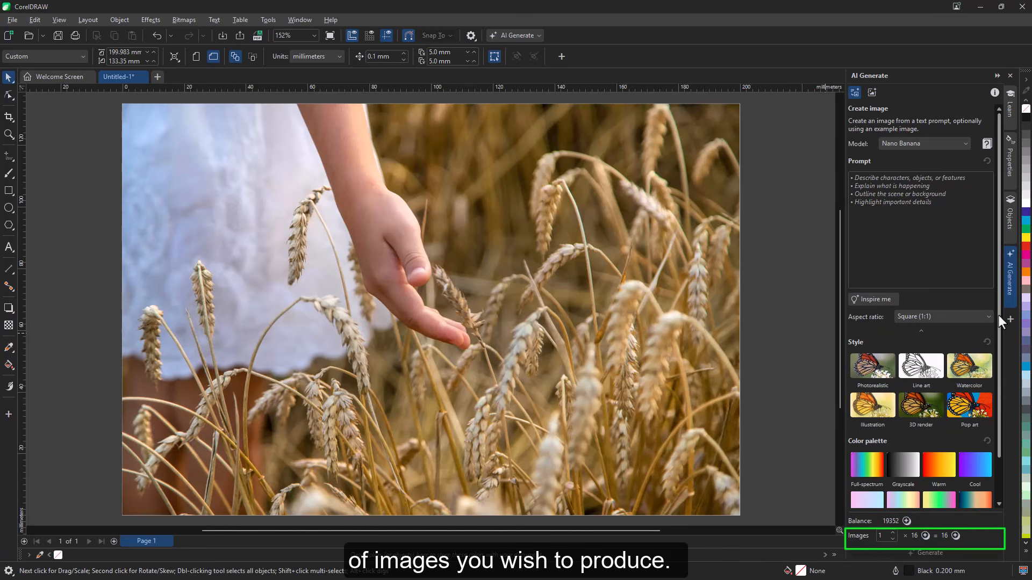
{"action": "left_click_drag", "start_coordinate": [998, 315], "coordinate": [996, 375]}
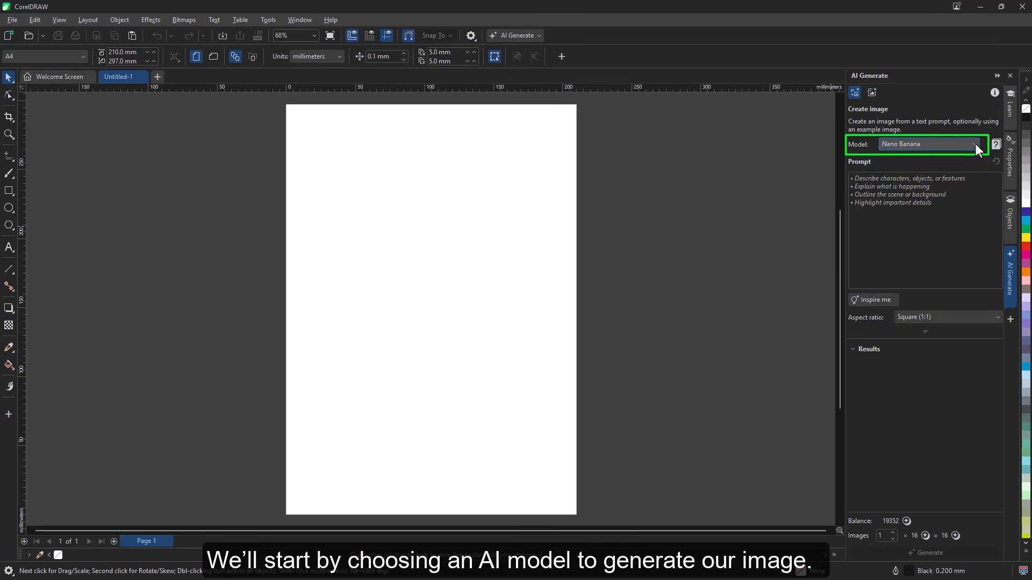
Generate a vegetarian restaurant logo with the Nano Banana model from a pasted prompt covering subtle gradients, legible typography and scalable logo variations
{"action": "left_click", "coordinate": [975, 145]}
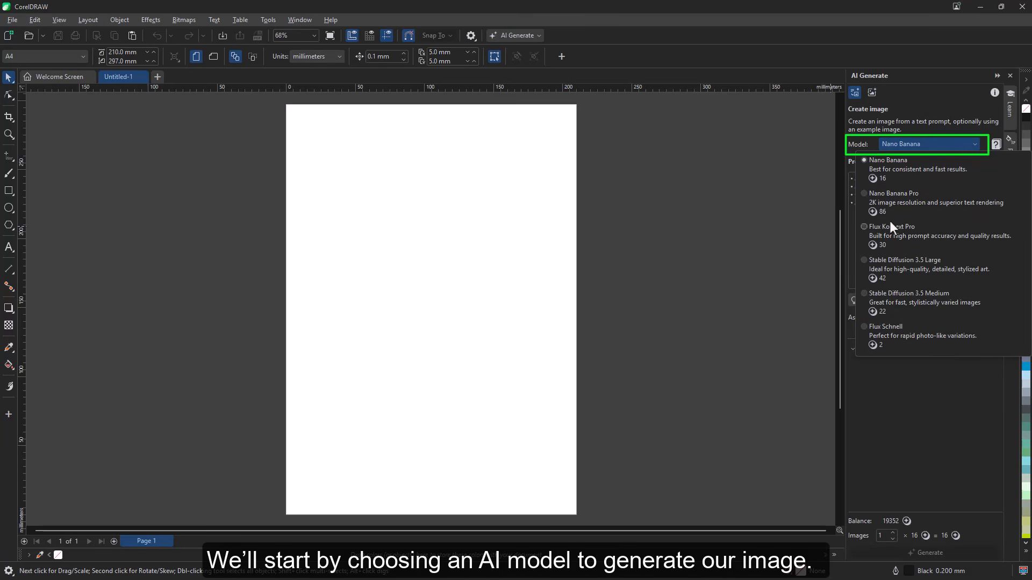
{"action": "left_click", "coordinate": [981, 130]}
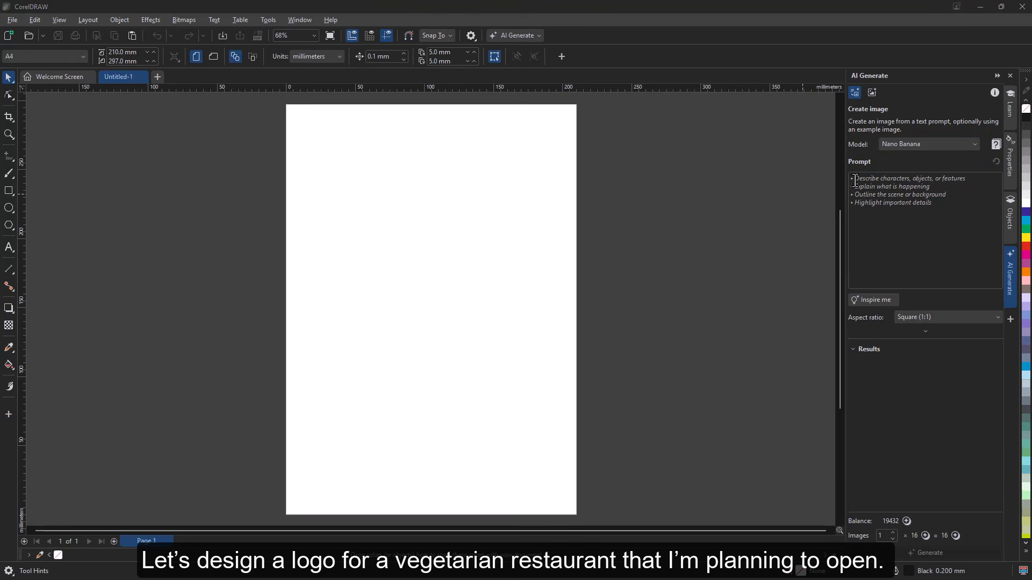
{"action": "left_click", "coordinate": [854, 181]}
{"action": "key", "text": "ctrl+v"}
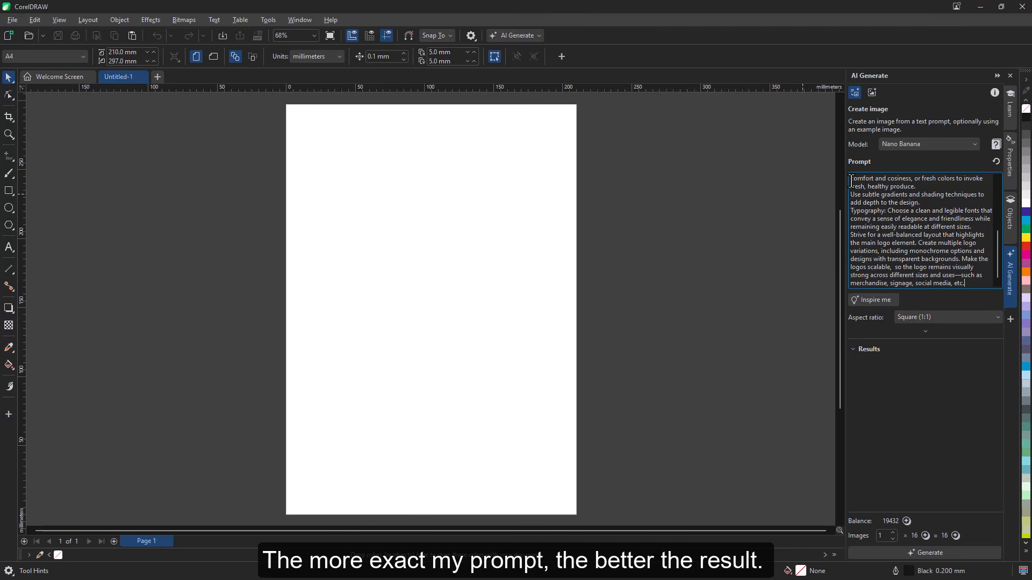
{"action": "left_click", "coordinate": [899, 557]}
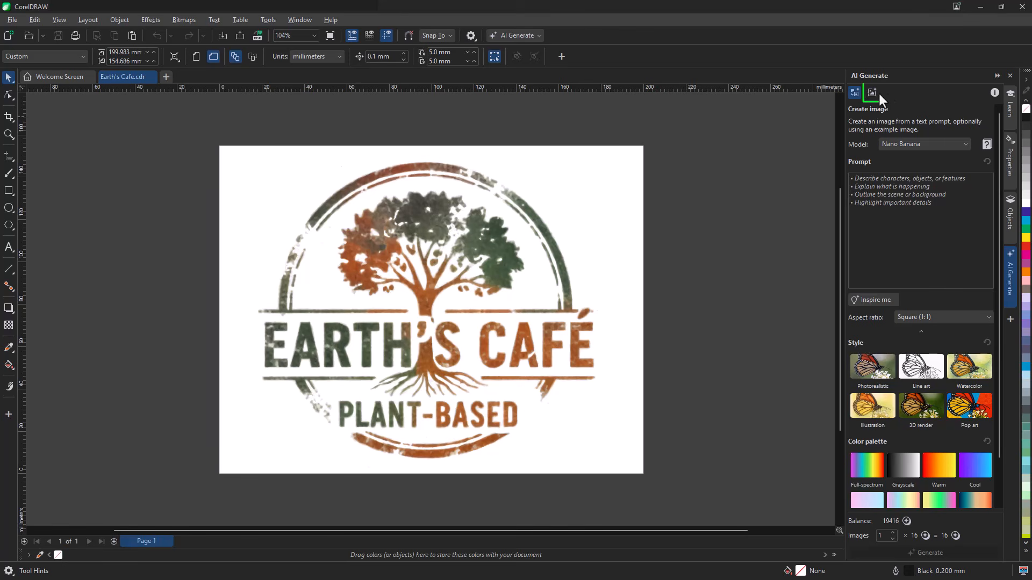
Start a Remix Image and add the Earth's Café logo from the document as its source image
{"action": "left_click", "coordinate": [875, 92]}
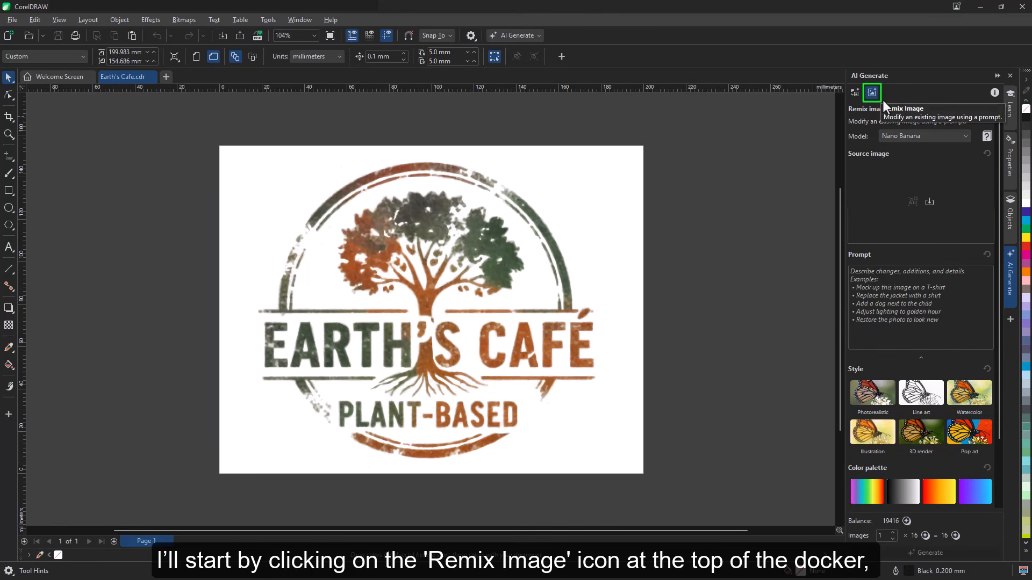
{"action": "left_click", "coordinate": [549, 239]}
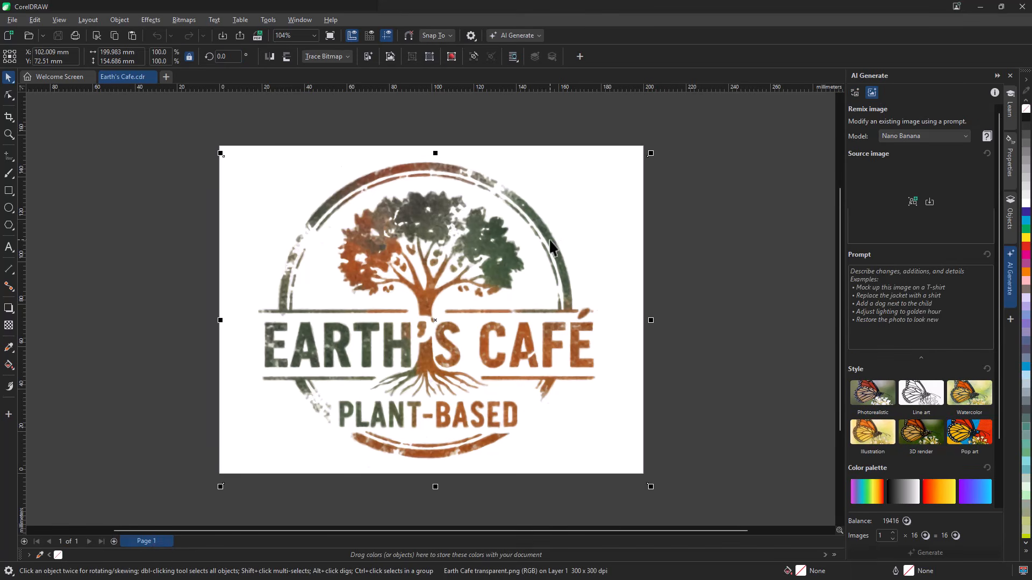
{"action": "left_click", "coordinate": [912, 202]}
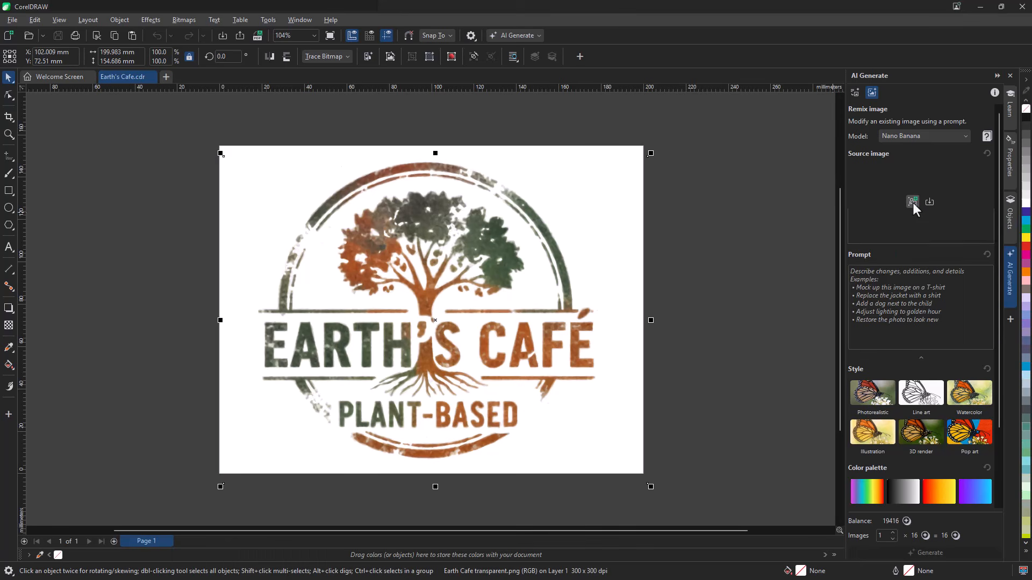
Prompt for a photorealistic mockup of a mug, plate and standing folded menu with the logo on a cosy café table, and generate it
{"action": "left_click", "coordinate": [851, 296]}
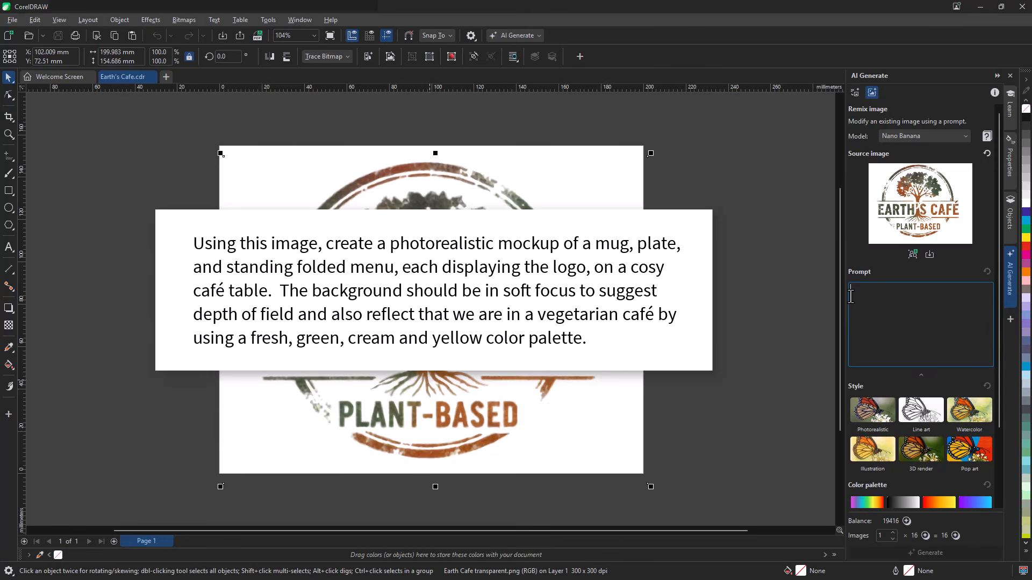
{"action": "type", "text": "Using this image, create a photorealistic mockup of a mug, plate, and standing folded menu, each displaying the logo, on a cosy café table.  The background should be in soft focus to suggest depth of field and also reflect that we are in a vegetarian café by using a fresh, green, cream and yellow color palette."}
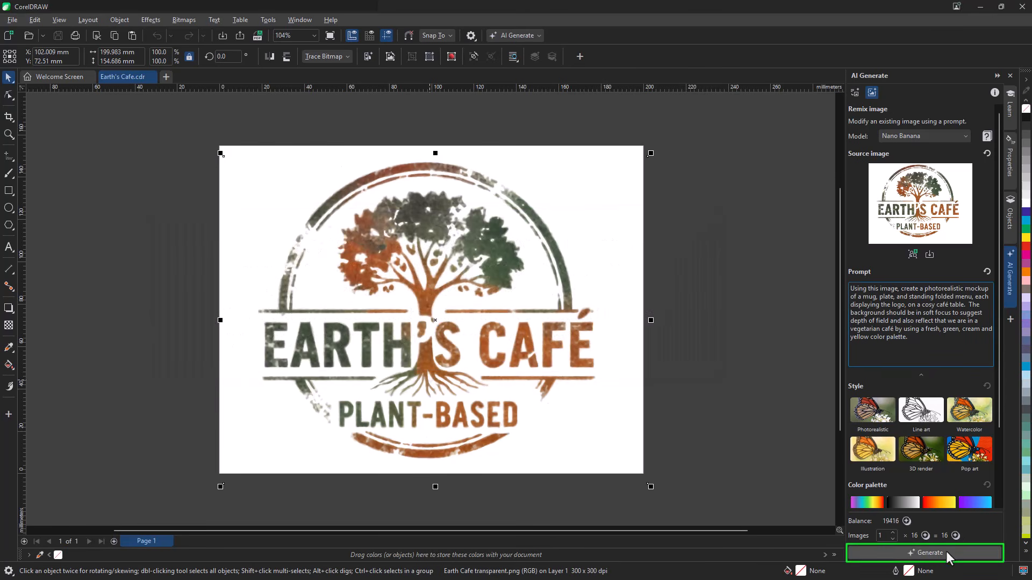
{"action": "left_click", "coordinate": [935, 553]}
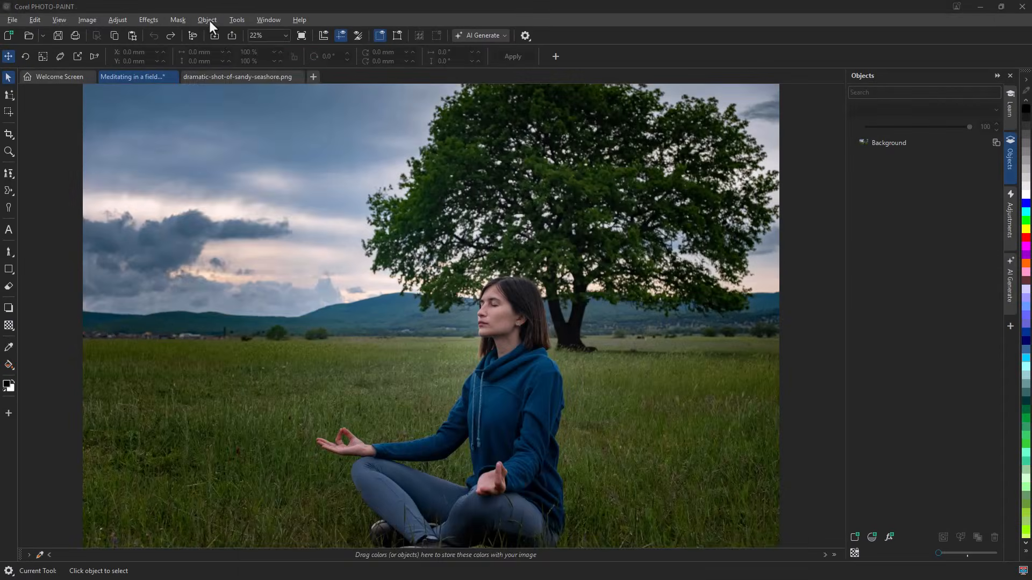
In Corel PHOTO-PAINT, remove the background from the photo of the woman meditating in a field and copy the cutout
{"action": "left_click", "coordinate": [207, 20]}
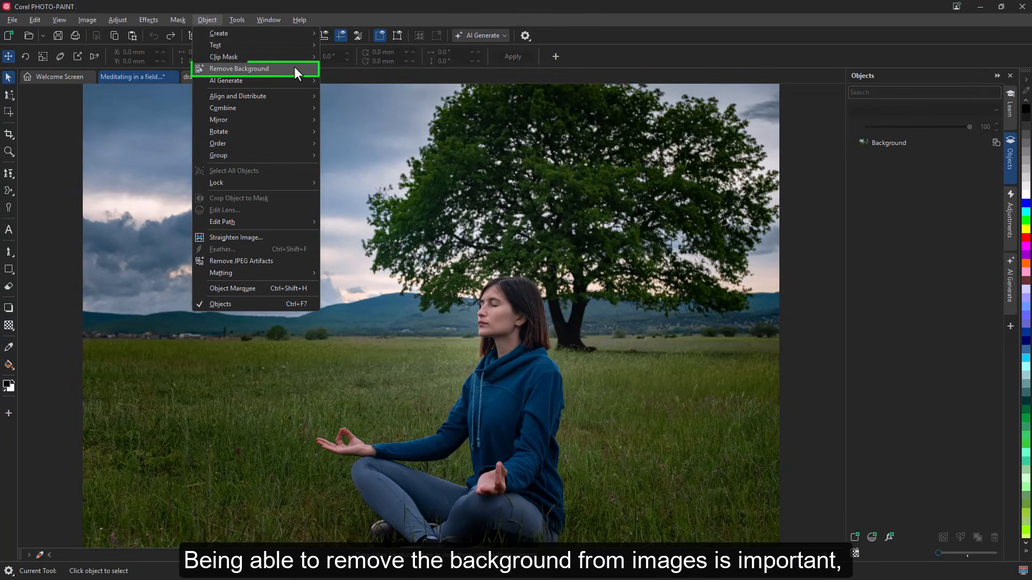
{"action": "left_click", "coordinate": [311, 69]}
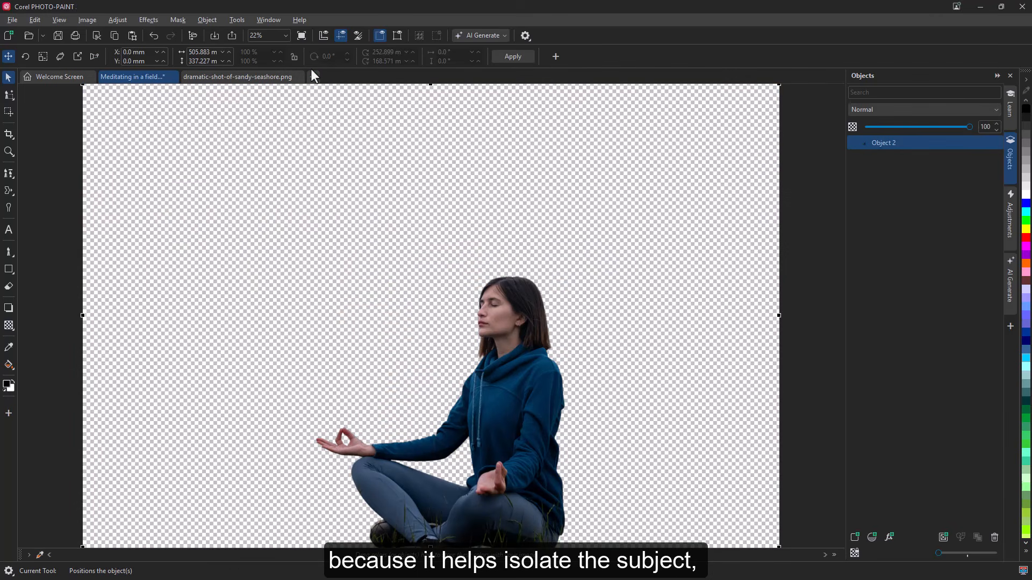
{"action": "left_click", "coordinate": [37, 21]}
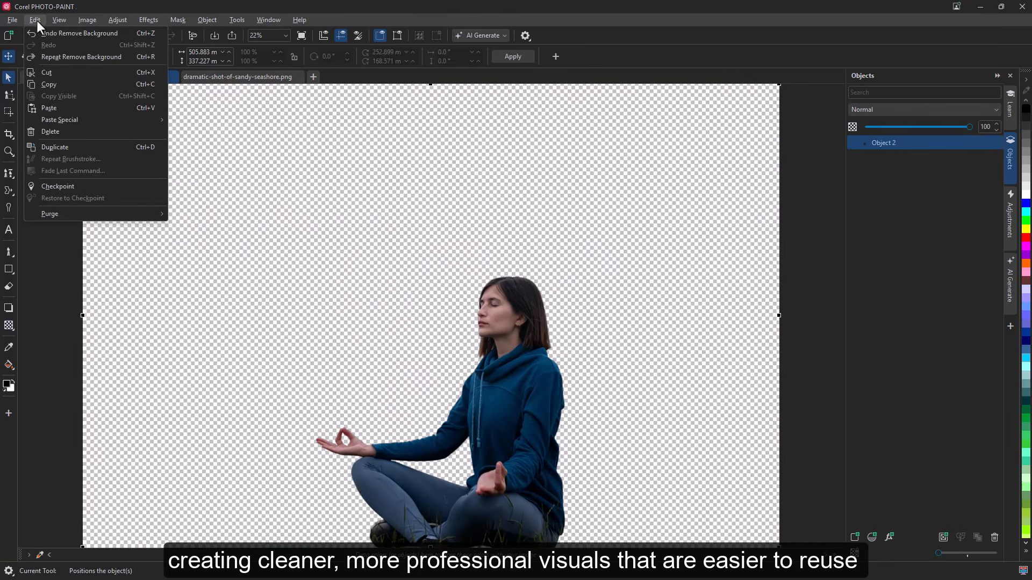
{"action": "left_click", "coordinate": [47, 87]}
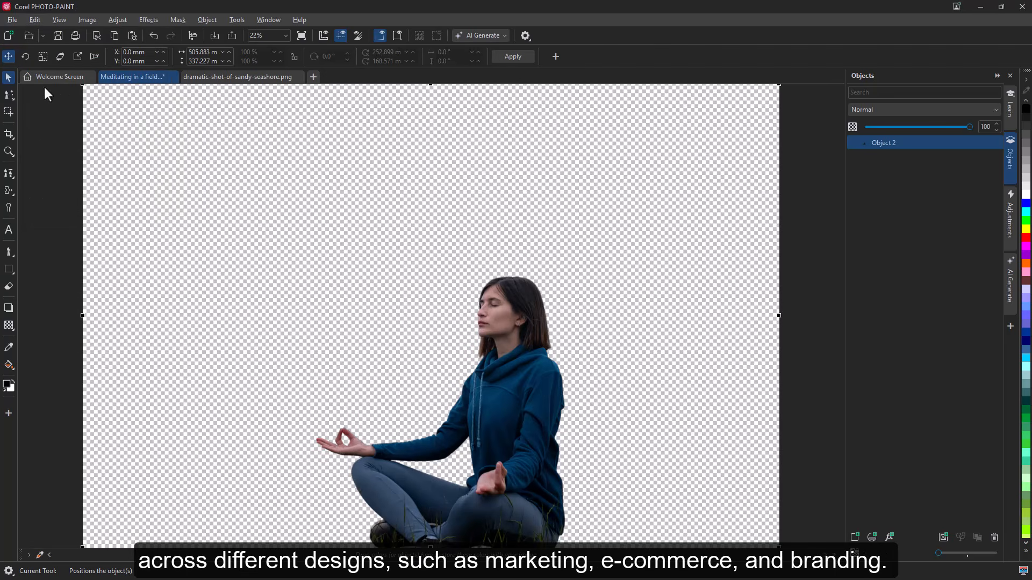
Paste the woman's cutout into the dramatic-shot-of-sandy-seashore.png image
{"action": "left_click", "coordinate": [234, 77]}
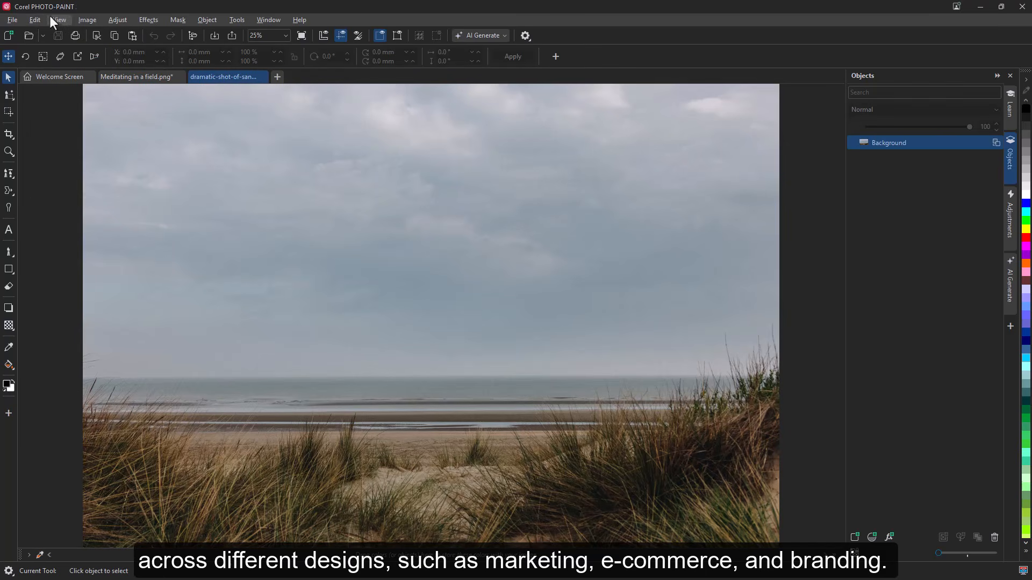
{"action": "left_click", "coordinate": [35, 19]}
{"action": "left_click", "coordinate": [50, 107]}
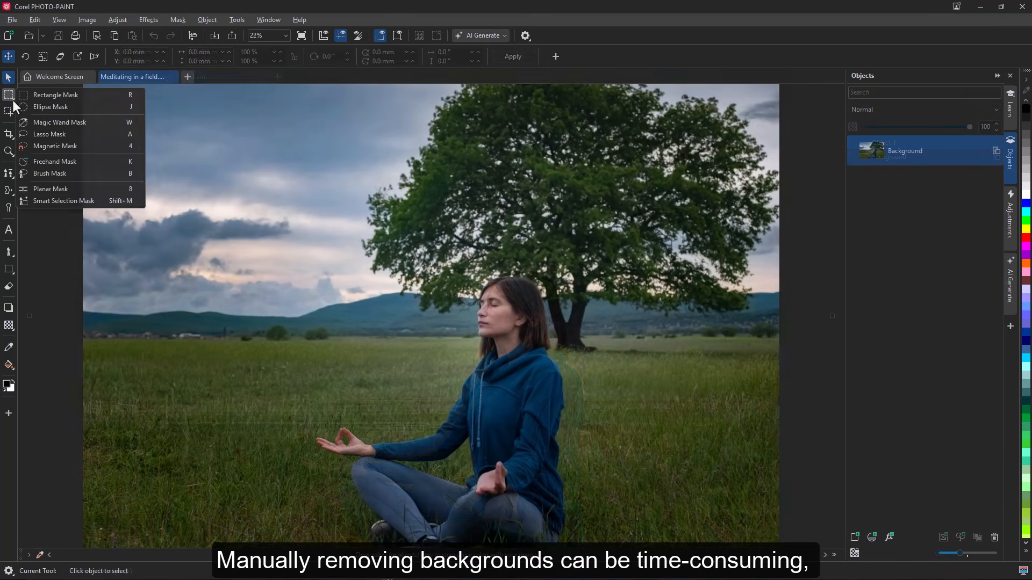
Outline the meditating woman with the Freehand Mask tool
{"action": "left_click", "coordinate": [53, 164]}
{"action": "mouse_move", "coordinate": [537, 288]}
{"action": "left_mouse_down"}
{"action": "mouse_move", "coordinate": [514, 280]}
{"action": "mouse_move", "coordinate": [481, 295]}
{"action": "mouse_move", "coordinate": [482, 354]}
{"action": "mouse_move", "coordinate": [430, 440]}
{"action": "mouse_move", "coordinate": [377, 444]}
{"action": "mouse_move", "coordinate": [343, 430]}
{"action": "mouse_move", "coordinate": [326, 440]}
{"action": "mouse_move", "coordinate": [358, 454]}
{"action": "mouse_move", "coordinate": [361, 488]}
{"action": "mouse_move", "coordinate": [384, 525]}
{"action": "mouse_move", "coordinate": [415, 539]}
{"action": "mouse_move", "coordinate": [543, 547]}
{"action": "mouse_move", "coordinate": [561, 504]}
{"action": "mouse_move", "coordinate": [561, 408]}
{"action": "mouse_move", "coordinate": [533, 285]}
{"action": "left_mouse_up"}
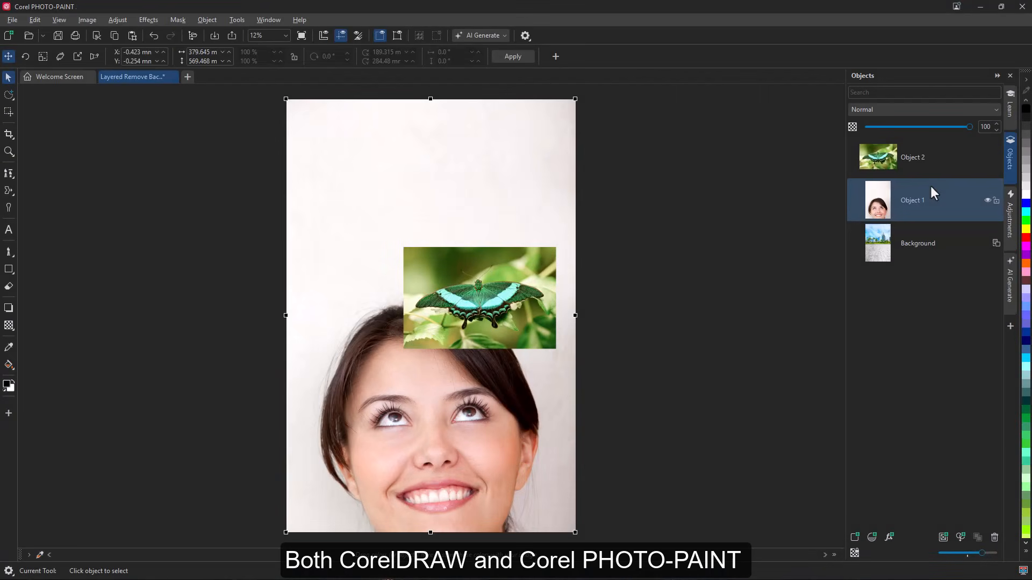
Remove the backgrounds from the smiling woman and butterfly layers, and move the butterfly up into the sky above her head
{"action": "right_click", "coordinate": [930, 187]}
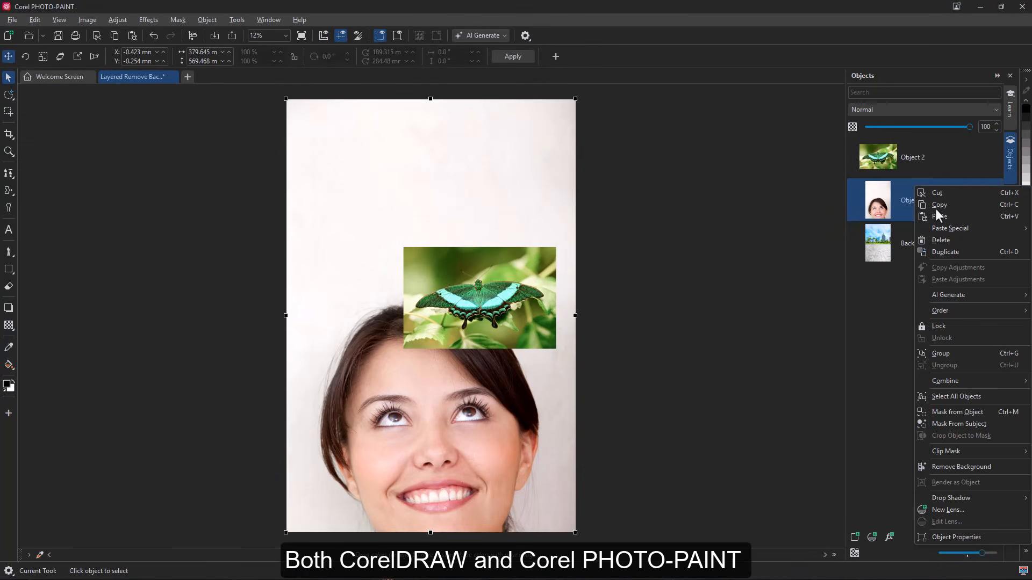
{"action": "left_click", "coordinate": [998, 468]}
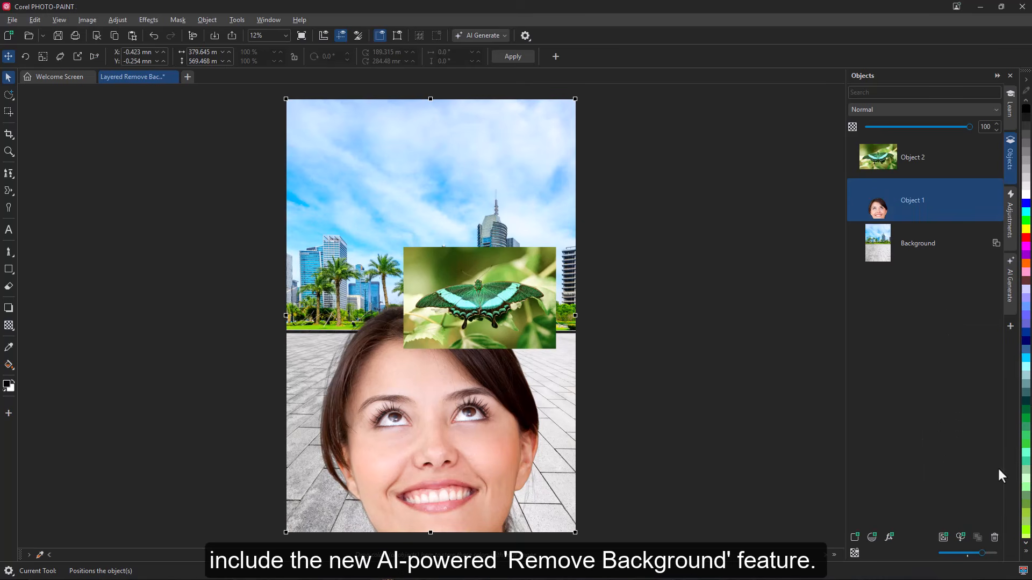
{"action": "left_click", "coordinate": [924, 150]}
{"action": "left_click", "coordinate": [208, 21]}
{"action": "left_click", "coordinate": [289, 69]}
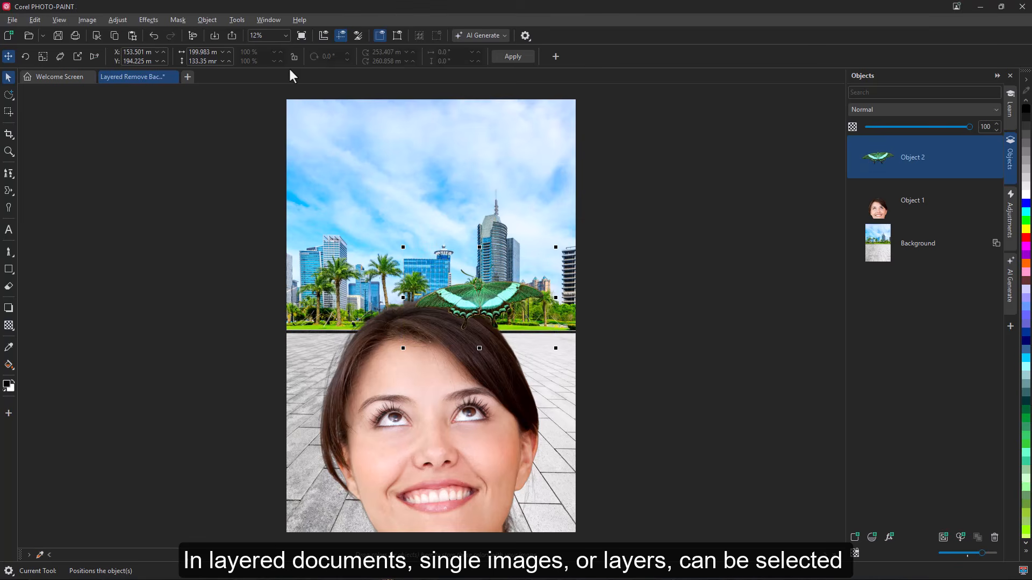
{"action": "left_click_drag", "start_coordinate": [479, 277], "coordinate": [482, 163]}
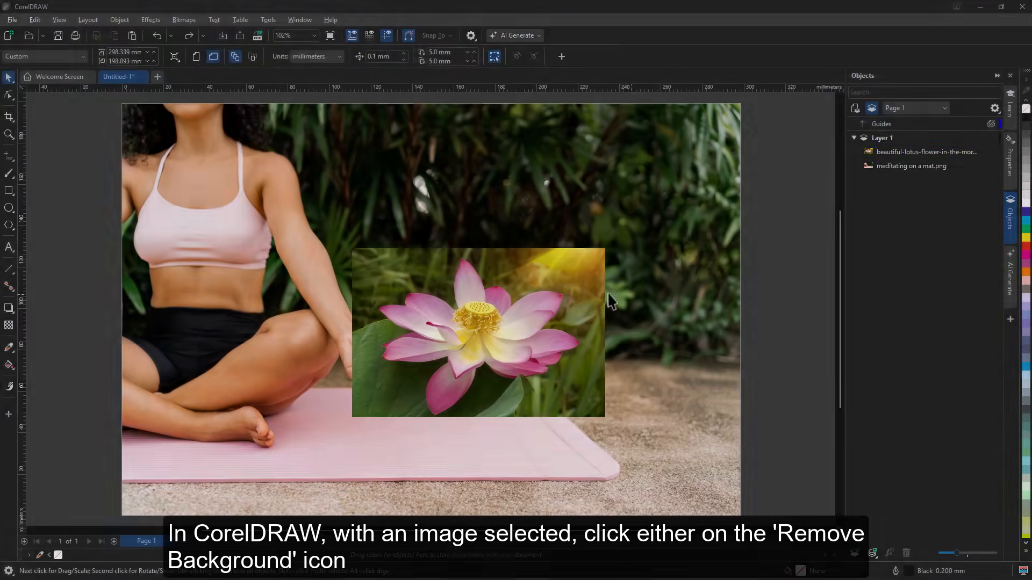
In CorelDRAW, remove the background from the lotus flower image
{"action": "left_click", "coordinate": [520, 320]}
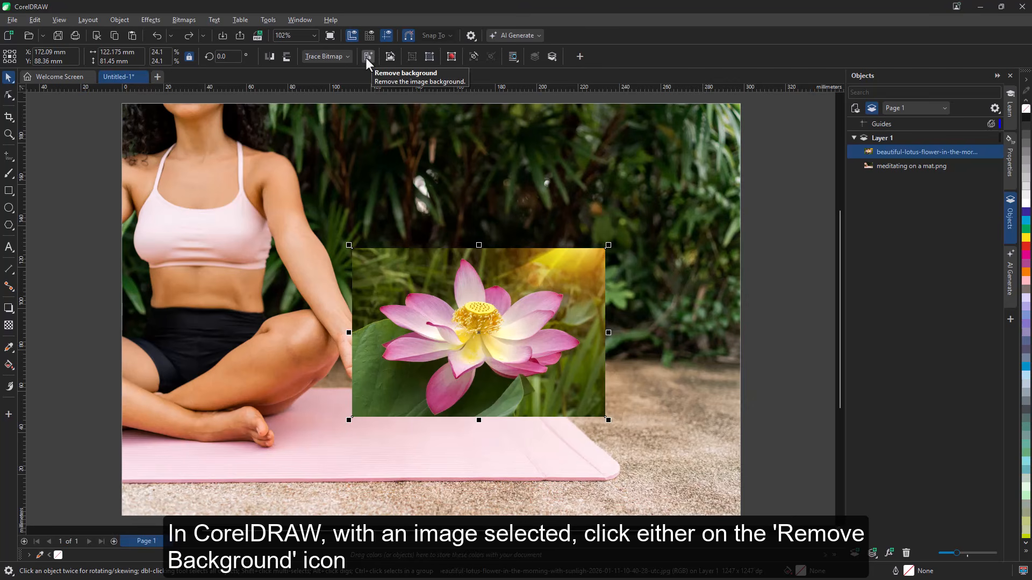
{"action": "left_click", "coordinate": [186, 20]}
{"action": "left_click", "coordinate": [259, 100]}
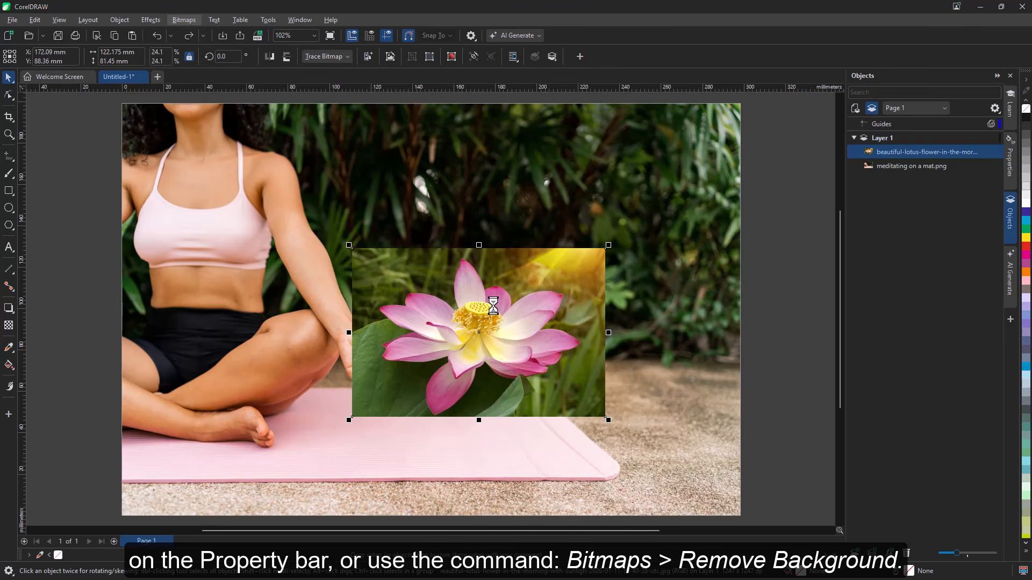
Scale the lotus flower down to about 66 × 44 mm and place it over the meditating woman's hand
{"action": "left_click_drag", "start_coordinate": [607, 420], "coordinate": [510, 354]}
{"action": "left_click_drag", "start_coordinate": [433, 296], "coordinate": [384, 344]}
{"action": "left_click_drag", "start_coordinate": [460, 403], "coordinate": [440, 387]}
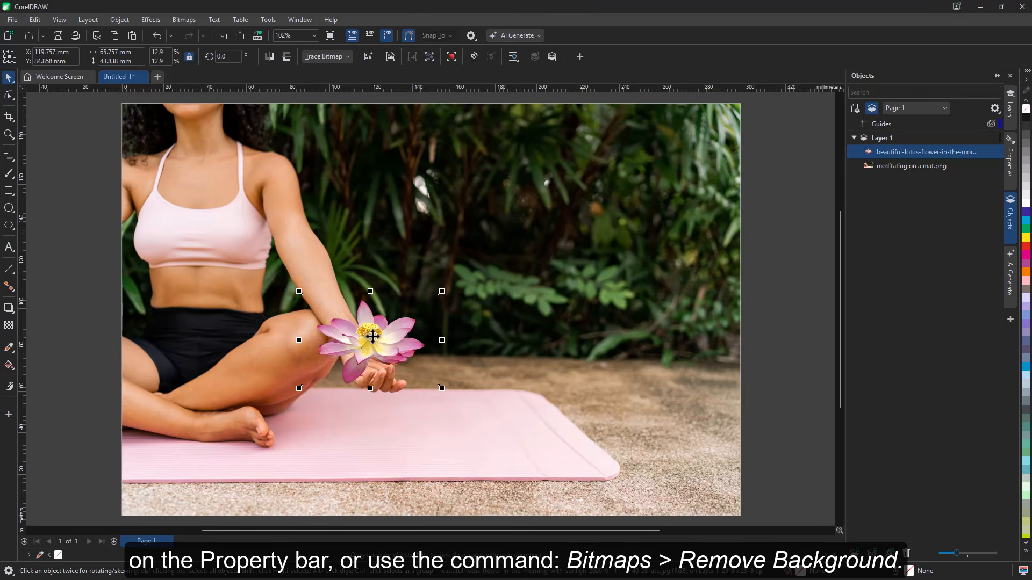
{"action": "left_click_drag", "start_coordinate": [396, 340], "coordinate": [401, 357]}
{"action": "left_click", "coordinate": [808, 403]}
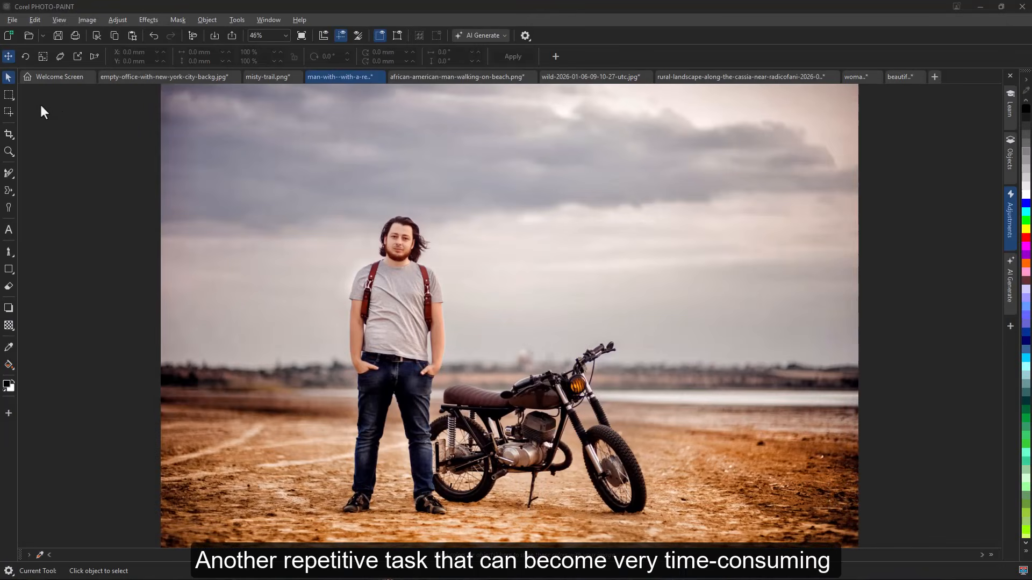
In Corel PHOTO-PAINT, try masking the man and motorcycle with the Smart Selection Mask tool, and remove the mask
{"action": "left_click", "coordinate": [13, 99]}
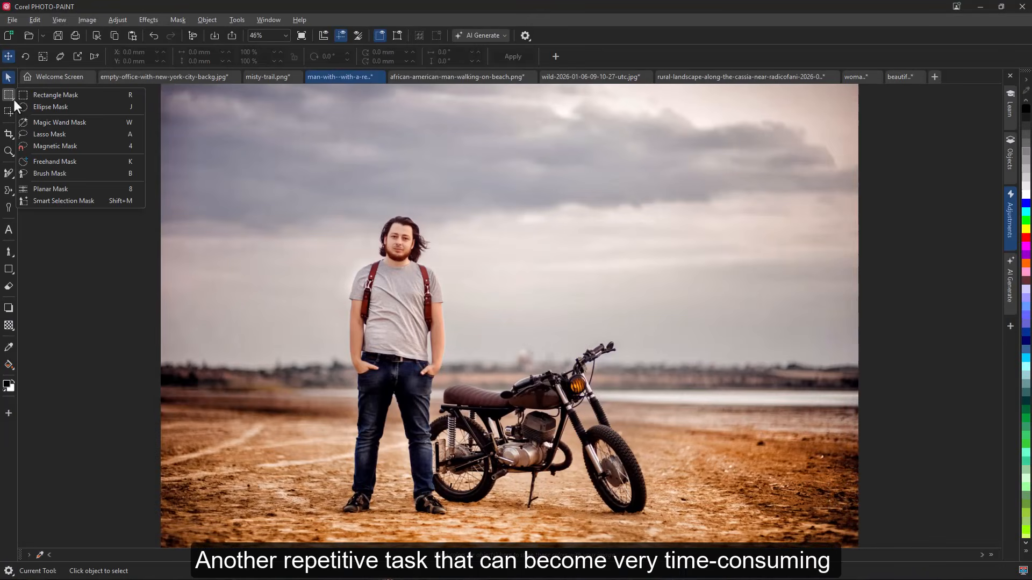
{"action": "left_click", "coordinate": [66, 201]}
{"action": "mouse_move", "coordinate": [414, 226]}
{"action": "left_mouse_down"}
{"action": "mouse_move", "coordinate": [394, 228]}
{"action": "mouse_move", "coordinate": [363, 273]}
{"action": "mouse_move", "coordinate": [361, 349]}
{"action": "mouse_move", "coordinate": [356, 321]}
{"action": "mouse_move", "coordinate": [372, 405]}
{"action": "mouse_move", "coordinate": [350, 498]}
{"action": "mouse_move", "coordinate": [391, 380]}
{"action": "mouse_move", "coordinate": [420, 471]}
{"action": "mouse_move", "coordinate": [430, 460]}
{"action": "mouse_move", "coordinate": [488, 483]}
{"action": "mouse_move", "coordinate": [537, 458]}
{"action": "mouse_move", "coordinate": [564, 465]}
{"action": "mouse_move", "coordinate": [552, 443]}
{"action": "mouse_move", "coordinate": [585, 439]}
{"action": "mouse_move", "coordinate": [635, 486]}
{"action": "mouse_move", "coordinate": [592, 377]}
{"action": "mouse_move", "coordinate": [563, 406]}
{"action": "mouse_move", "coordinate": [521, 389]}
{"action": "mouse_move", "coordinate": [456, 400]}
{"action": "mouse_move", "coordinate": [553, 424]}
{"action": "mouse_move", "coordinate": [422, 420]}
{"action": "mouse_move", "coordinate": [439, 338]}
{"action": "mouse_move", "coordinate": [408, 241]}
{"action": "left_mouse_up"}
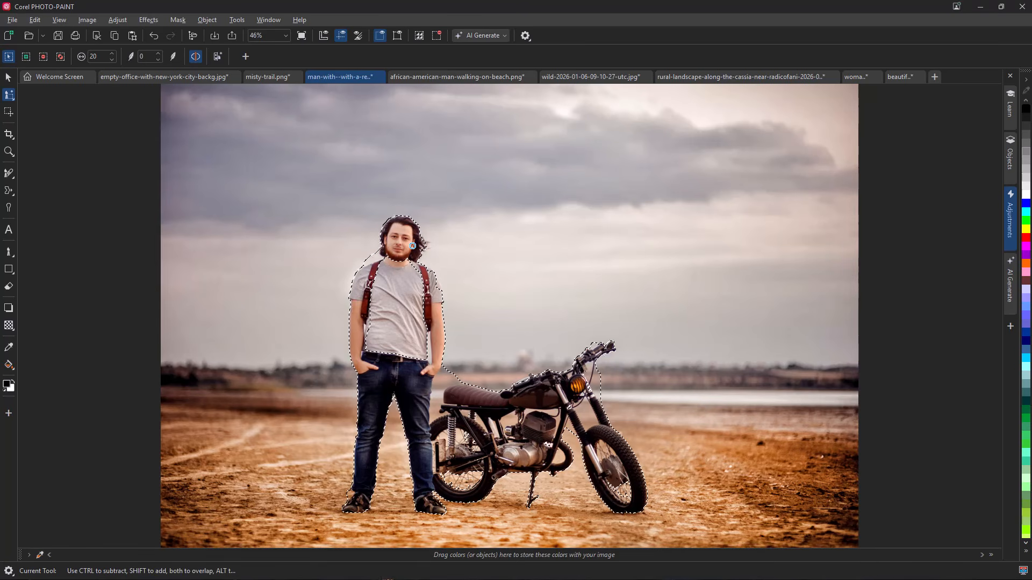
{"action": "left_click", "coordinate": [436, 36]}
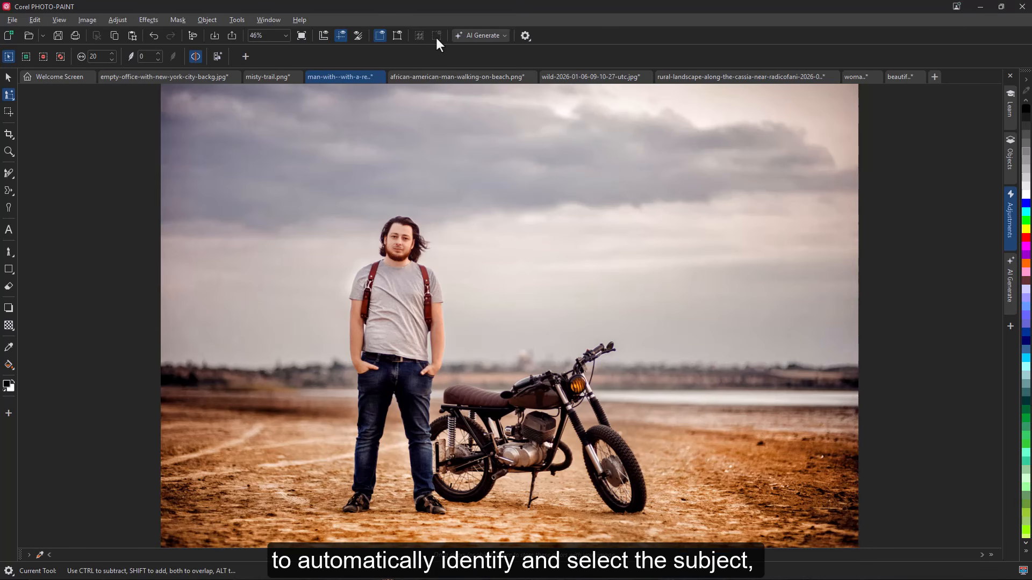
Turn on Mask Overlay for the photo of the man with the motorcycle
{"action": "left_click", "coordinate": [177, 20]}
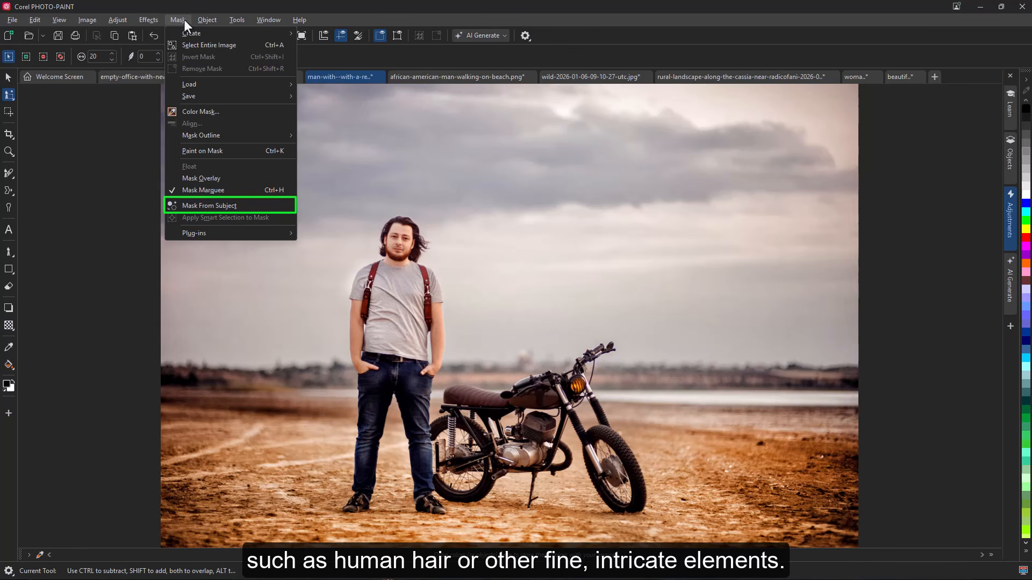
{"action": "left_click", "coordinate": [220, 177]}
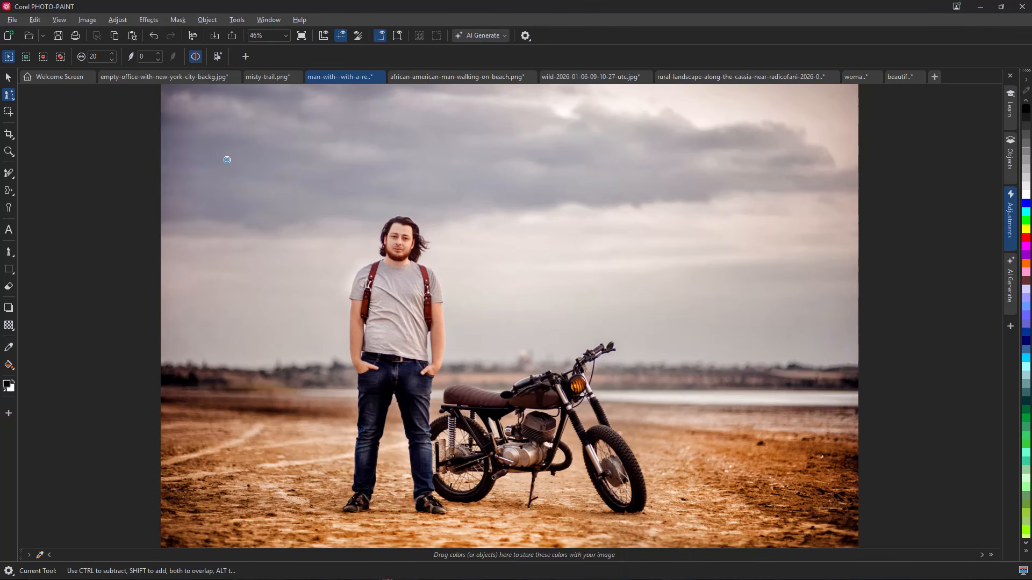
Create a mask from the subject, covering the man and motorcycle, and copy the masked area
{"action": "left_click", "coordinate": [178, 20]}
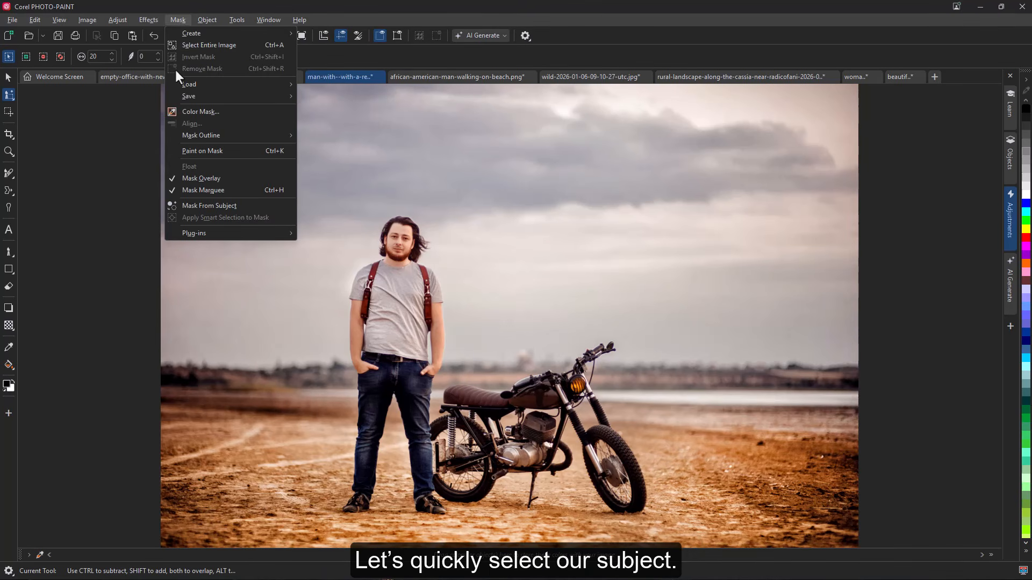
{"action": "left_click", "coordinate": [247, 206]}
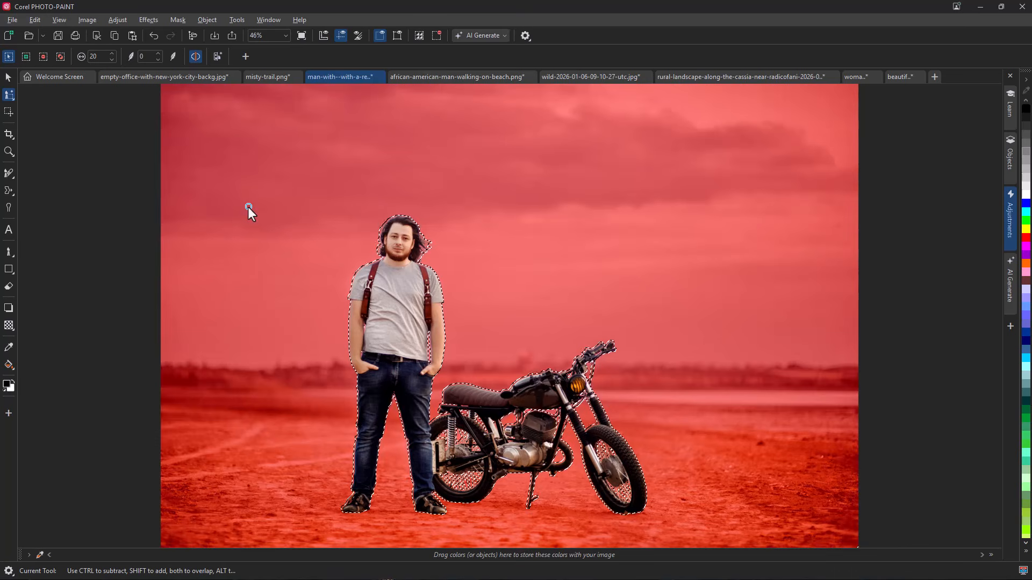
{"action": "left_click", "coordinate": [38, 21]}
{"action": "left_click", "coordinate": [46, 85]}
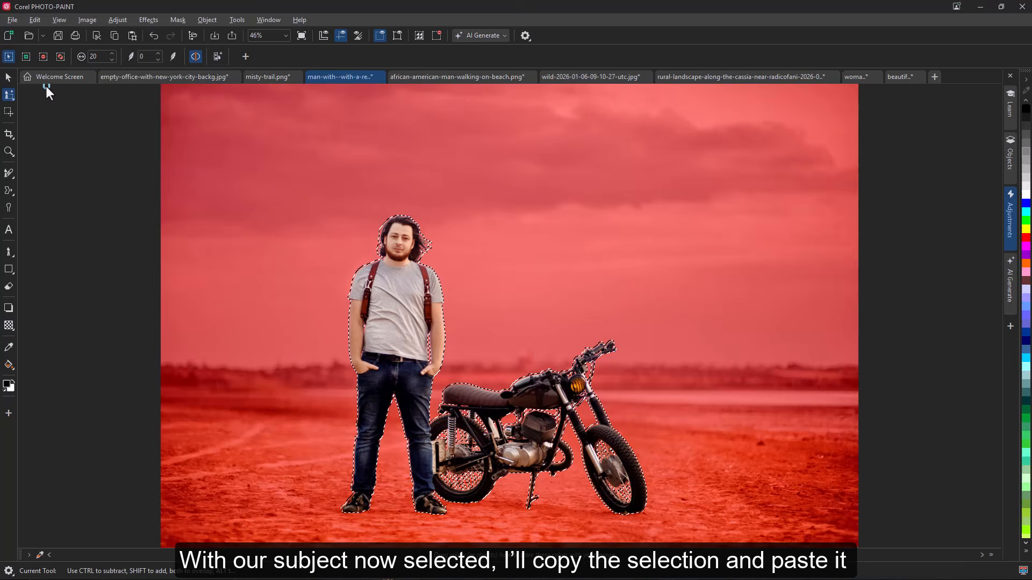
Paste the man and motorcycle into misty-trail.png and move them sideways so they stand beside the green bush
{"action": "left_click", "coordinate": [266, 79]}
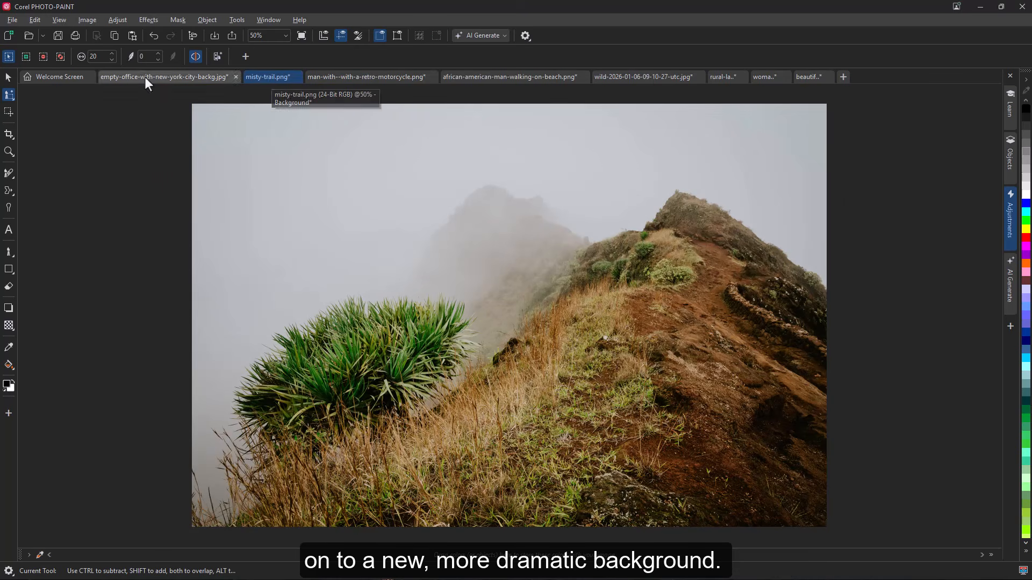
{"action": "left_click", "coordinate": [36, 20]}
{"action": "left_click", "coordinate": [46, 107]}
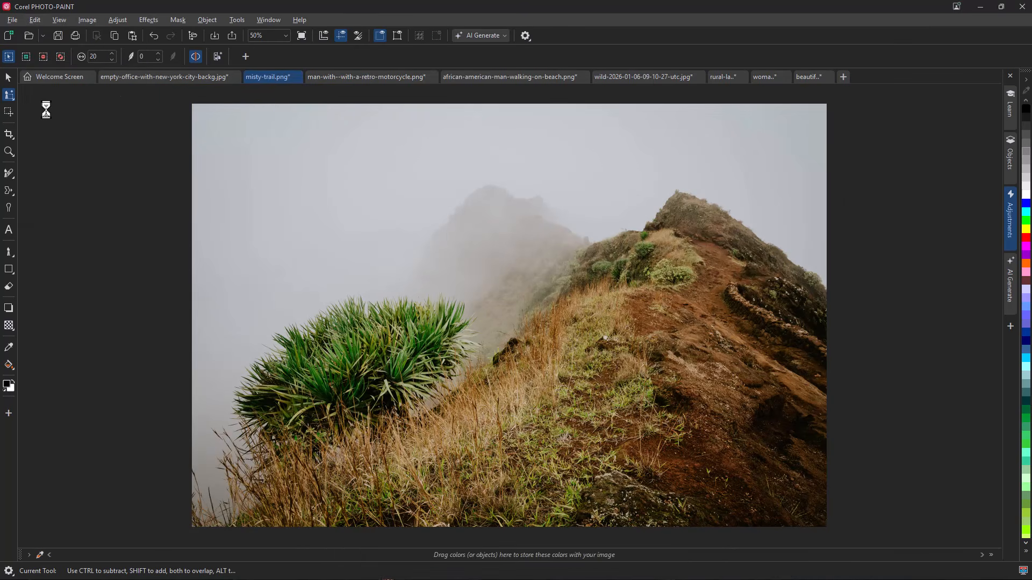
{"action": "left_click_drag", "start_coordinate": [393, 301], "coordinate": [472, 303]}
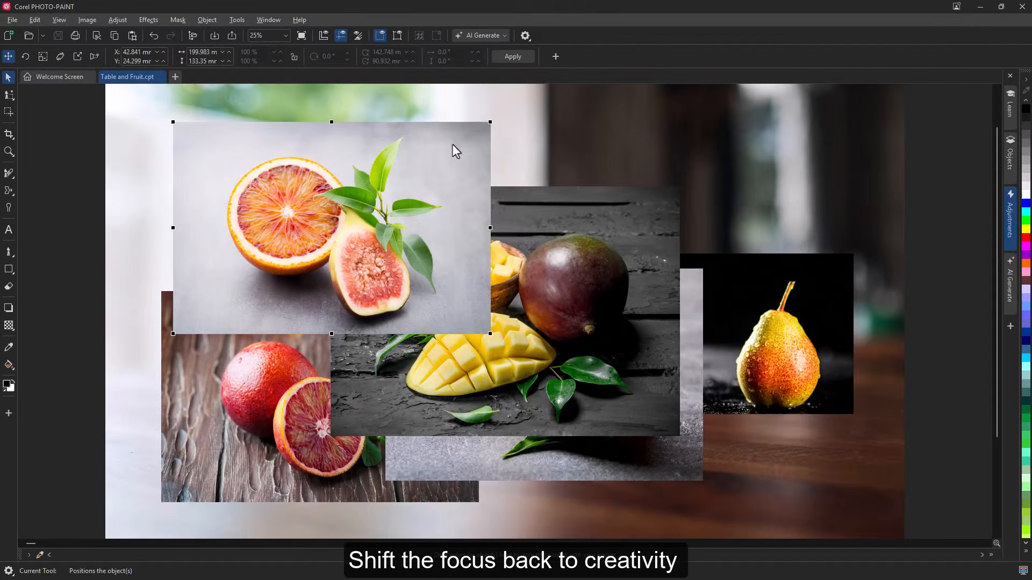
In Table and Fruit.cpt, remove the background from the orange and fig image and move it toward the canvas's upper-left corner
{"action": "right_click", "coordinate": [453, 144]}
{"action": "left_click", "coordinate": [509, 425]}
{"action": "left_click_drag", "start_coordinate": [260, 199], "coordinate": [195, 168]}
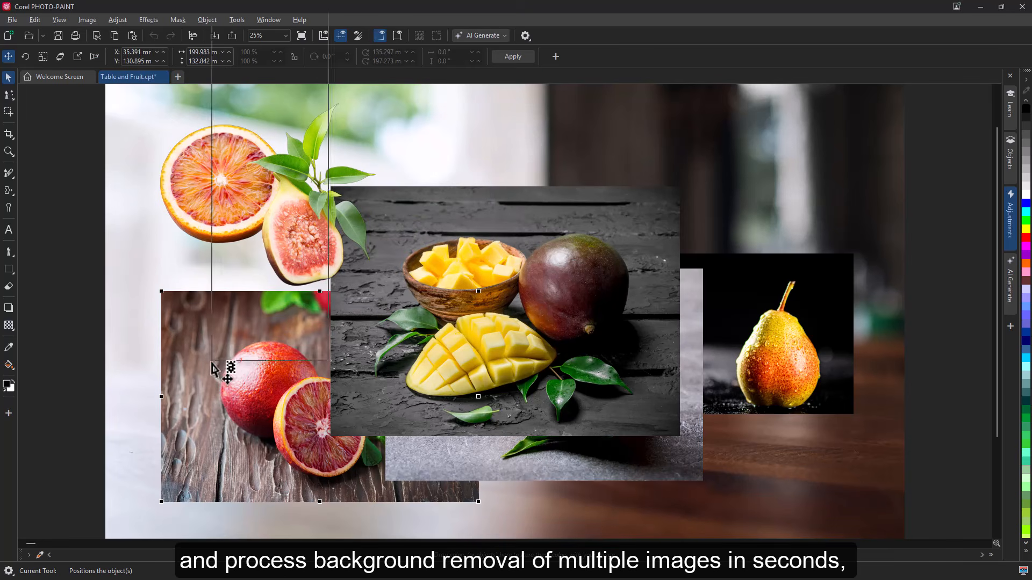
Remove the backgrounds from the blood orange image on the wooden table and from the mango image
{"action": "right_click", "coordinate": [215, 361]}
{"action": "left_click", "coordinate": [275, 280]}
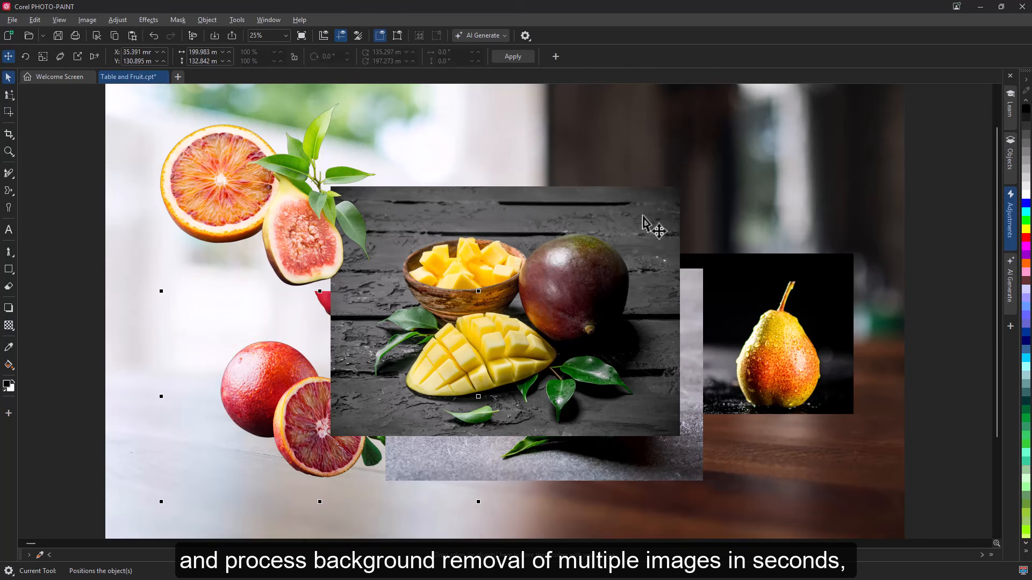
{"action": "right_click", "coordinate": [643, 215]}
{"action": "left_click", "coordinate": [692, 493]}
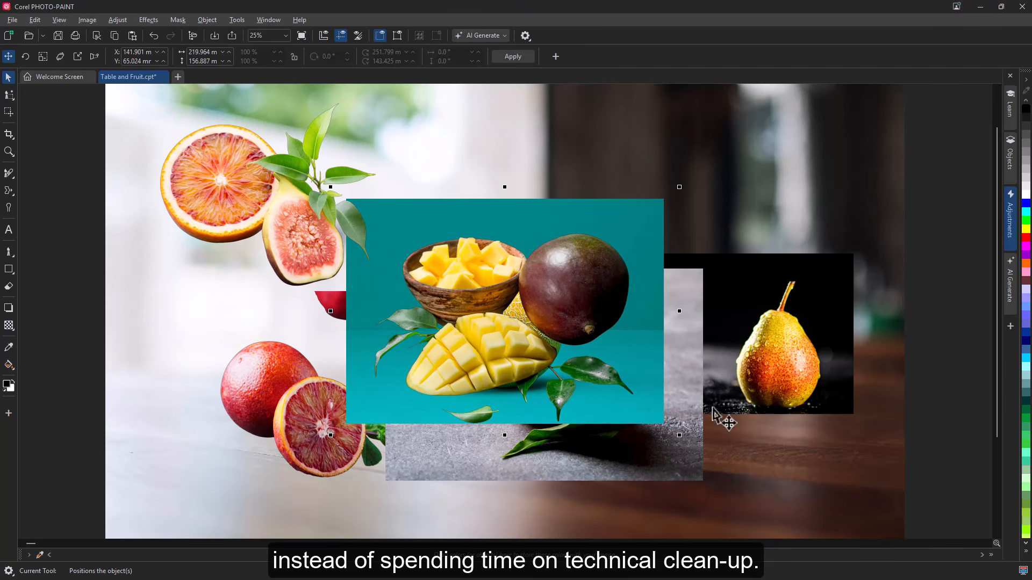
{"action": "left_click_drag", "start_coordinate": [649, 231], "coordinate": [908, 116]}
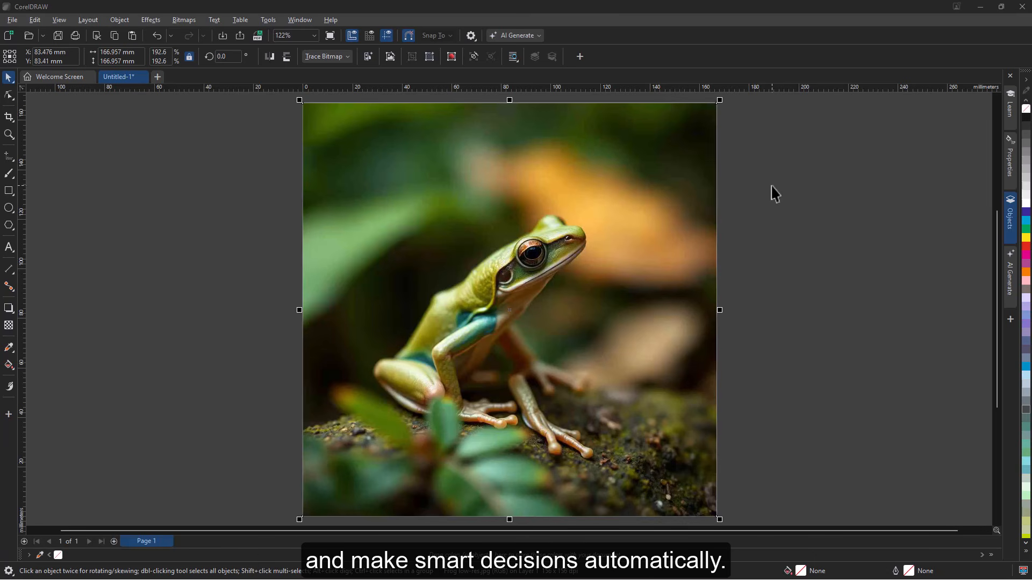
In CorelDRAW, examine the frog's head and edges up close for JPEG artifacts, and return to the full image
{"action": "left_click", "coordinate": [9, 135]}
{"action": "left_click_drag", "start_coordinate": [465, 194], "coordinate": [651, 362]}
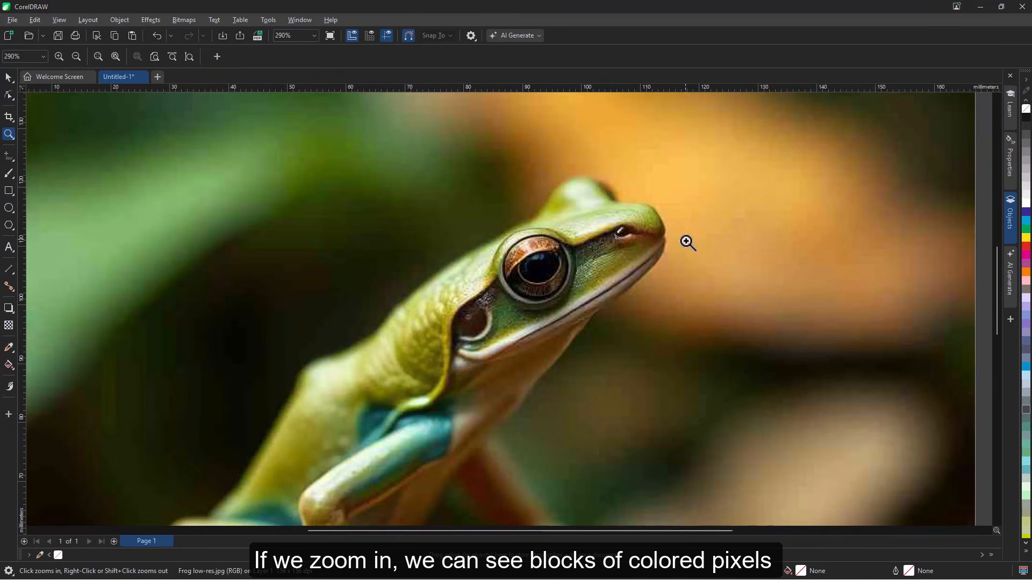
{"action": "left_click", "coordinate": [645, 264]}
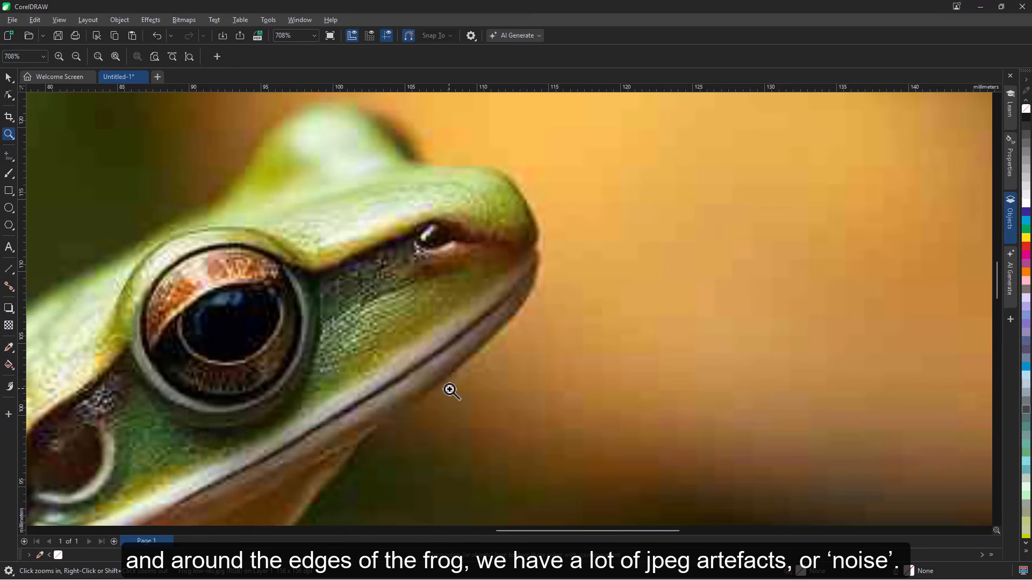
{"action": "double_click", "coordinate": [10, 136]}
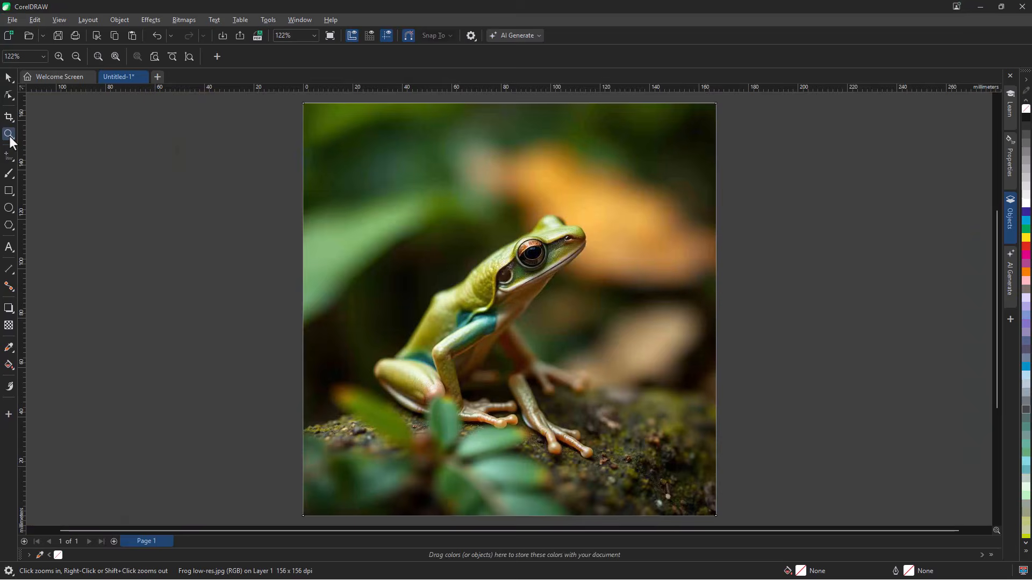
Start a Clipart outline trace of the frog image in a maximized PowerTRACE window and set background removal to None
{"action": "left_click", "coordinate": [8, 79]}
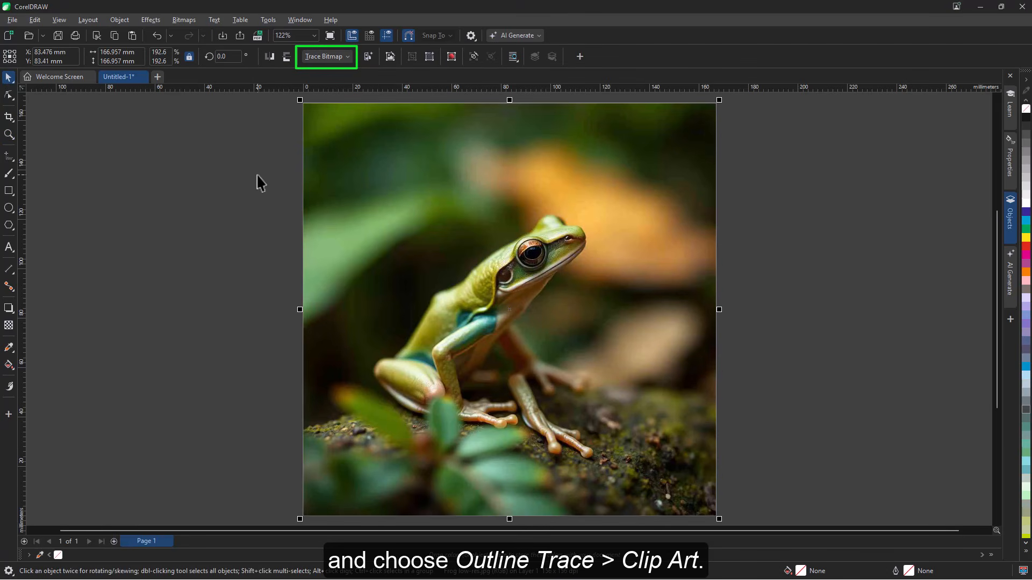
{"action": "left_click", "coordinate": [334, 57]}
{"action": "mouse_move", "coordinate": [343, 98]}
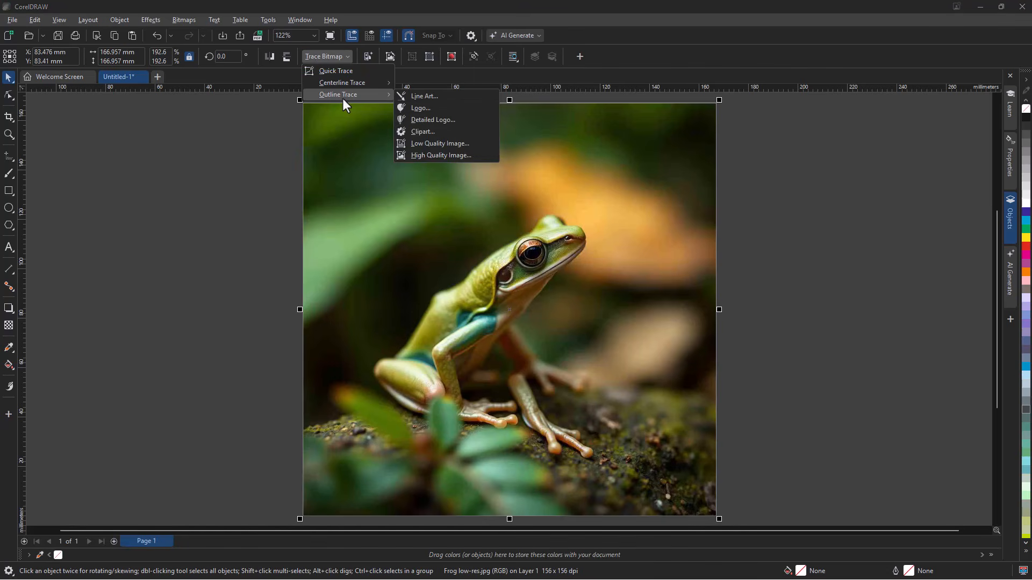
{"action": "left_click", "coordinate": [459, 131]}
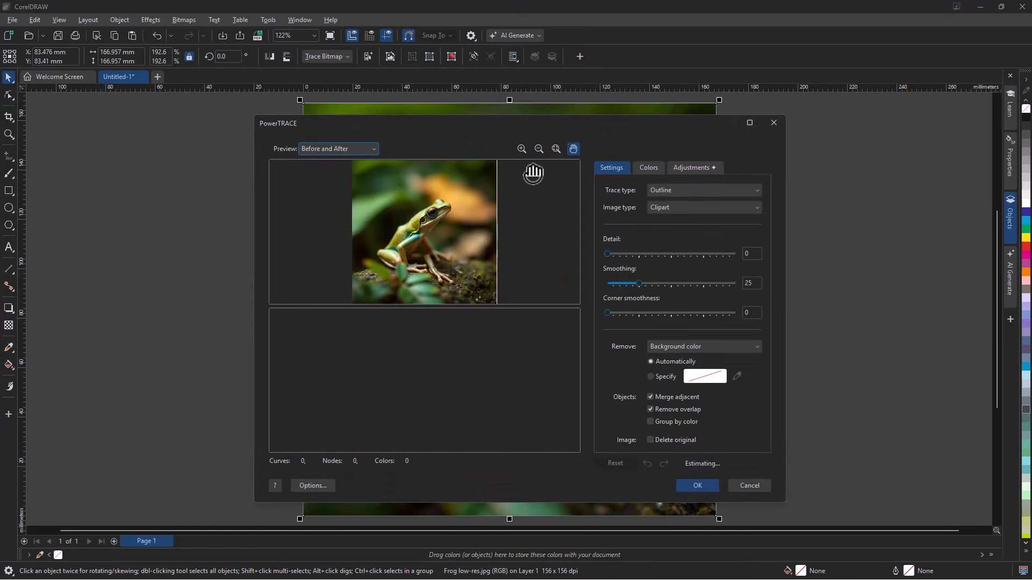
{"action": "left_click", "coordinate": [748, 123]}
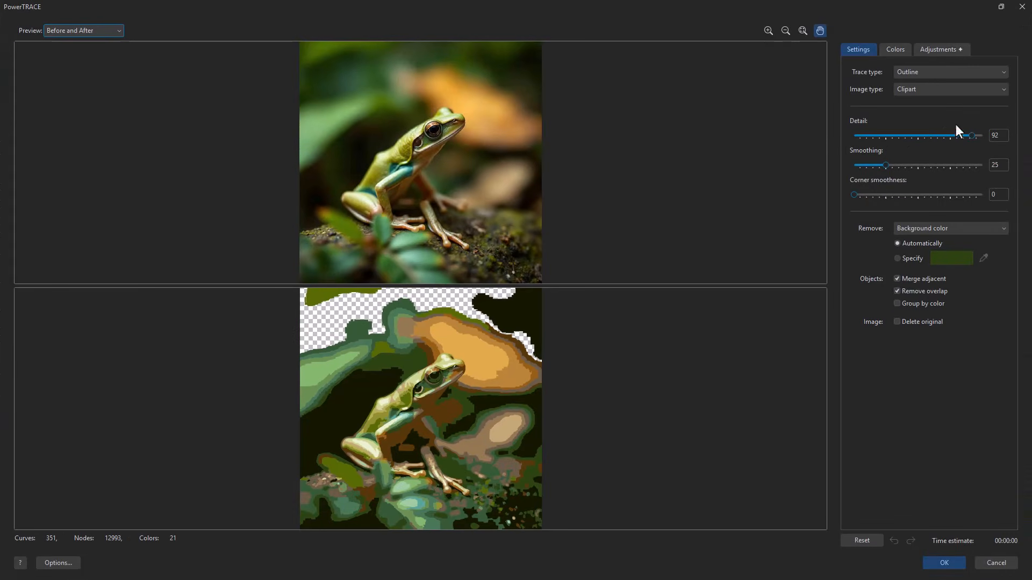
{"action": "left_click", "coordinate": [1000, 229]}
{"action": "left_click", "coordinate": [929, 241]}
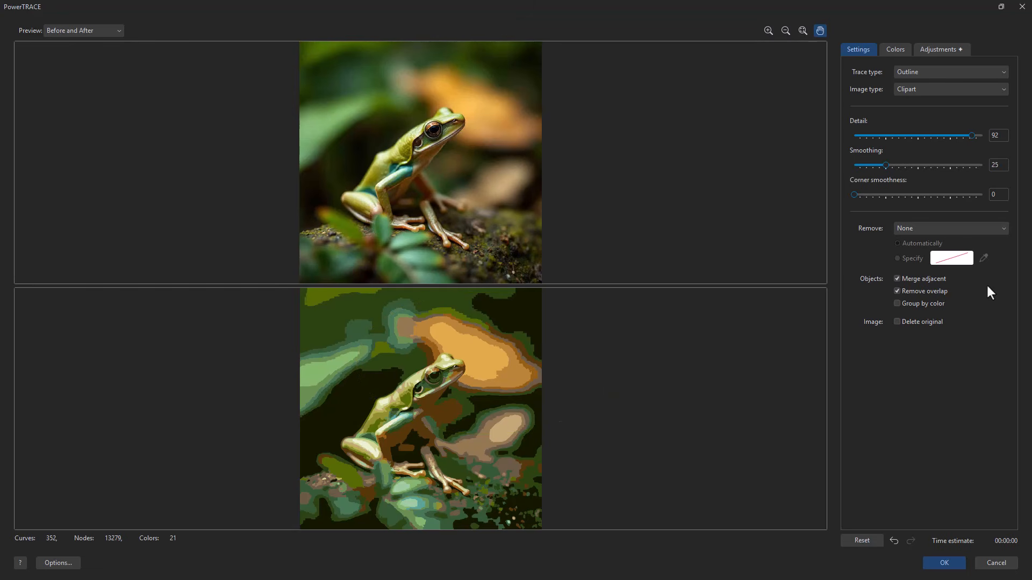
Set the trace's upsample mode to Photorealistic and enable Remove JPEG Artifacts
{"action": "left_click", "coordinate": [938, 51]}
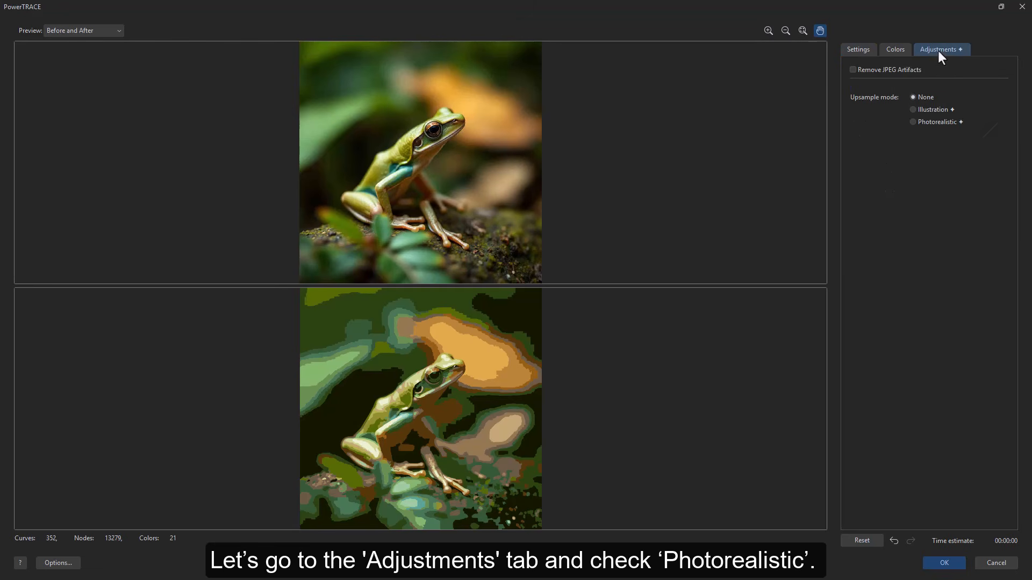
{"action": "left_click", "coordinate": [912, 122]}
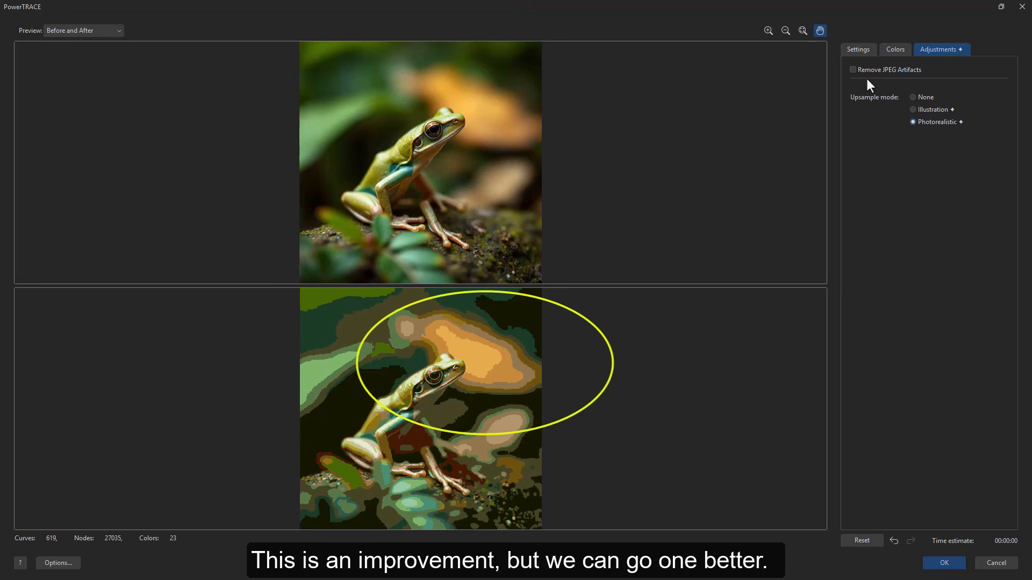
{"action": "left_click", "coordinate": [853, 69]}
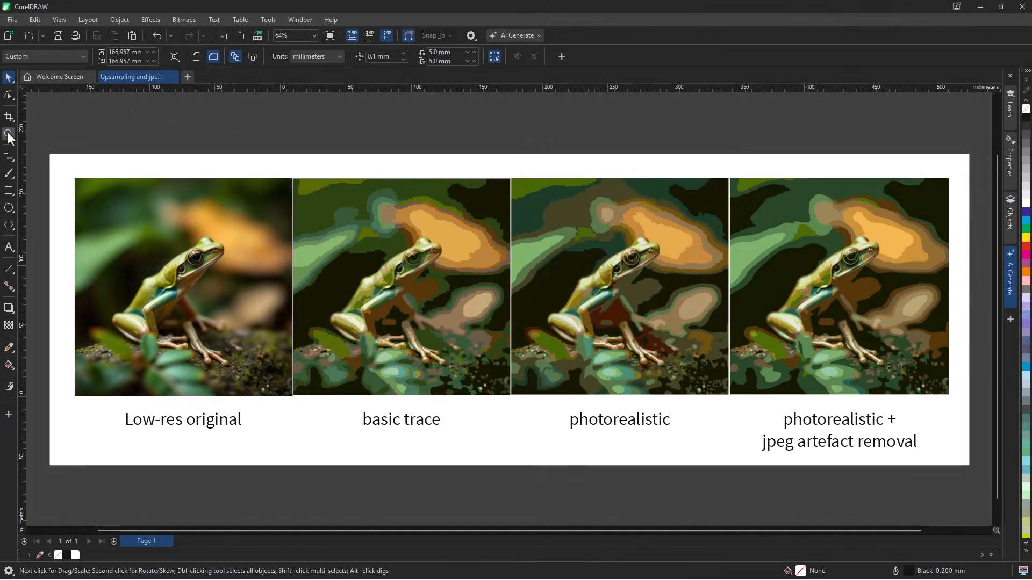
Compare the basic trace of the frog with the photorealistic plus JPEG artefact removal trace up close
{"action": "left_click", "coordinate": [9, 134]}
{"action": "mouse_move", "coordinate": [296, 182]}
{"action": "left_mouse_down"}
{"action": "mouse_move", "coordinate": [327, 191]}
{"action": "mouse_move", "coordinate": [496, 339]}
{"action": "mouse_move", "coordinate": [507, 393]}
{"action": "left_mouse_up"}
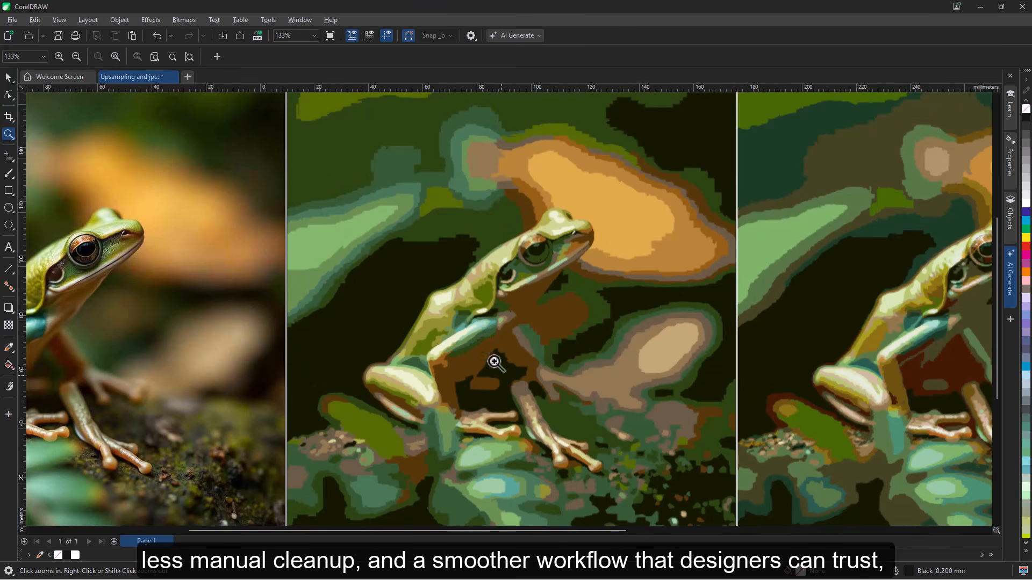
{"action": "double_click", "coordinate": [8, 135]}
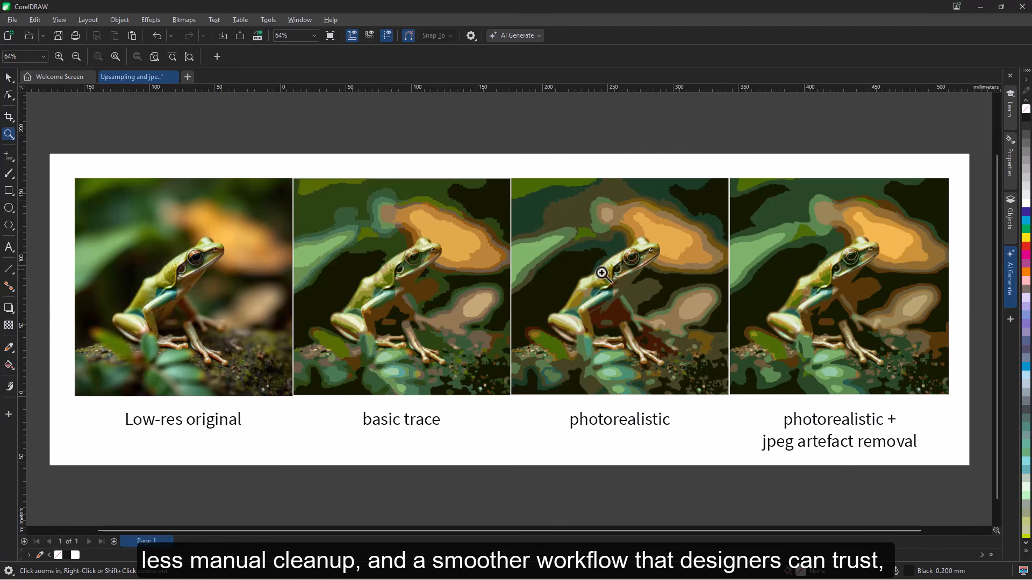
{"action": "left_click_drag", "start_coordinate": [734, 184], "coordinate": [944, 393]}
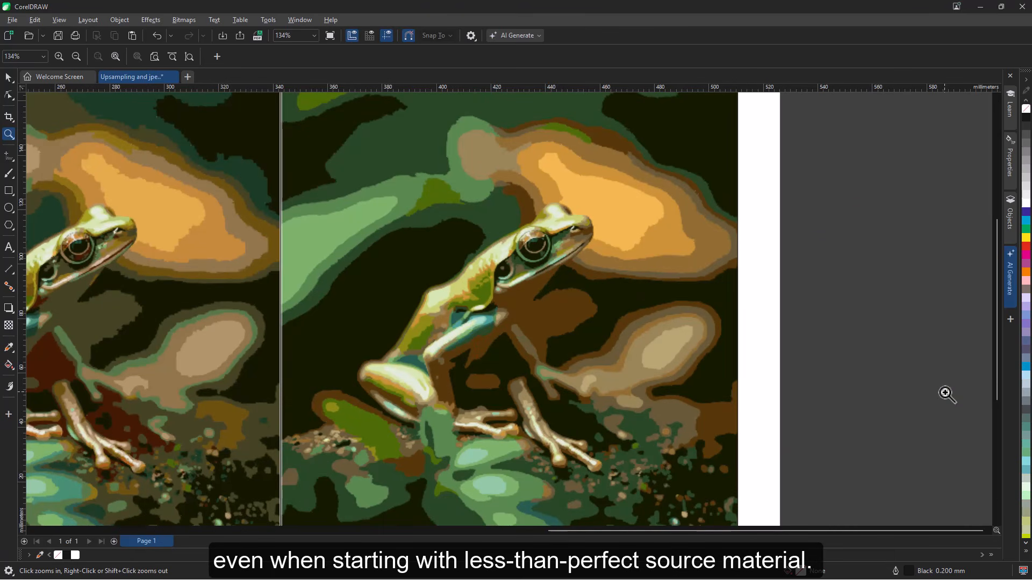